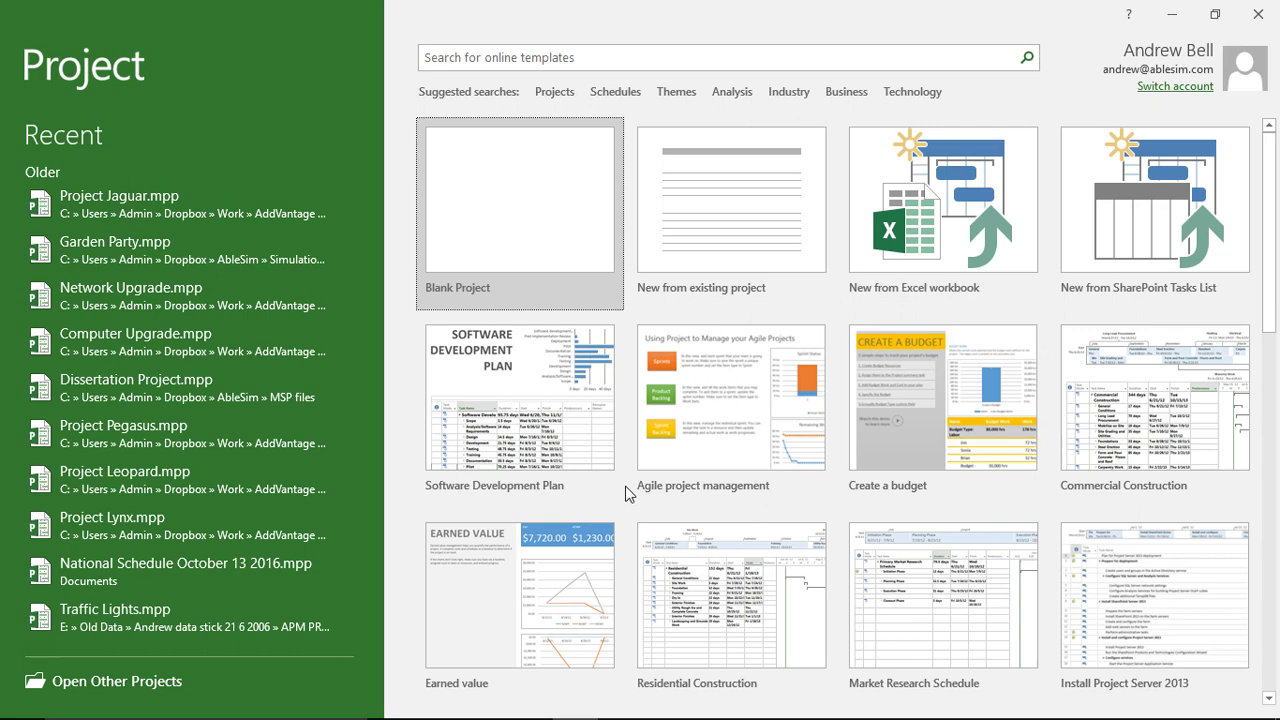
# - Start a blank project and make new tasks Auto Scheduled by default
pyautogui.click(518, 203)
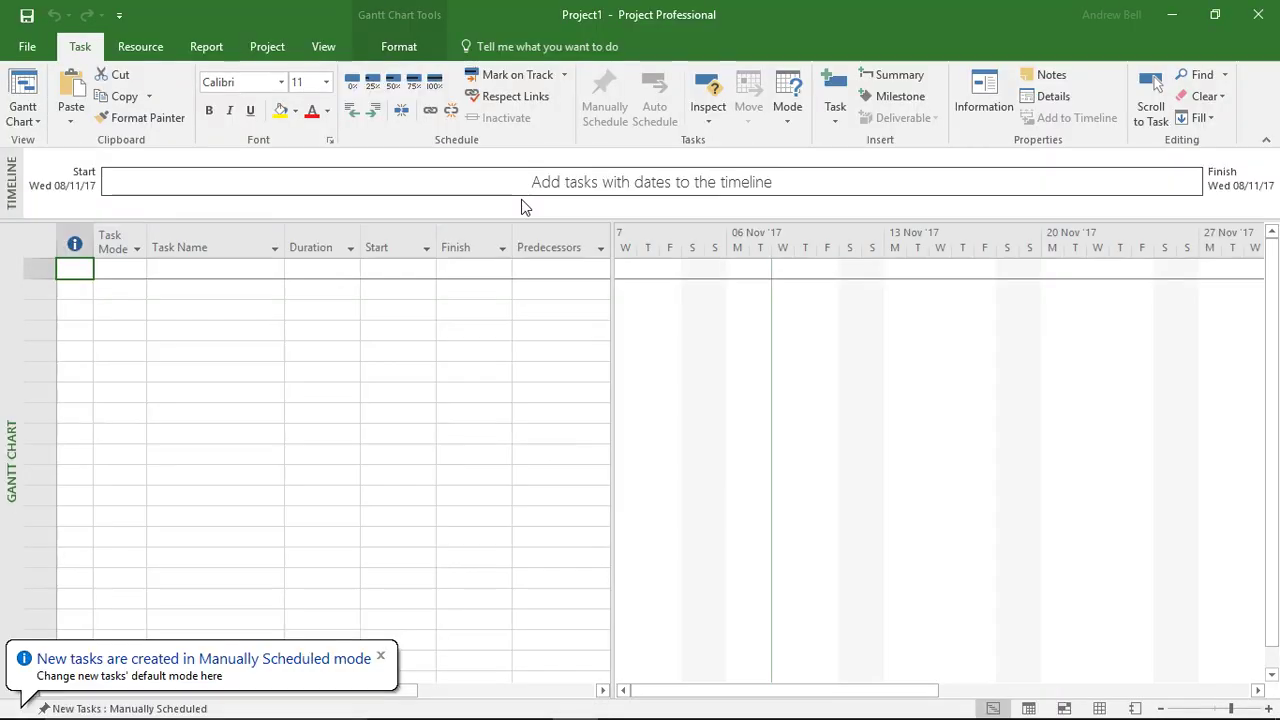
pyautogui.click(171, 706)
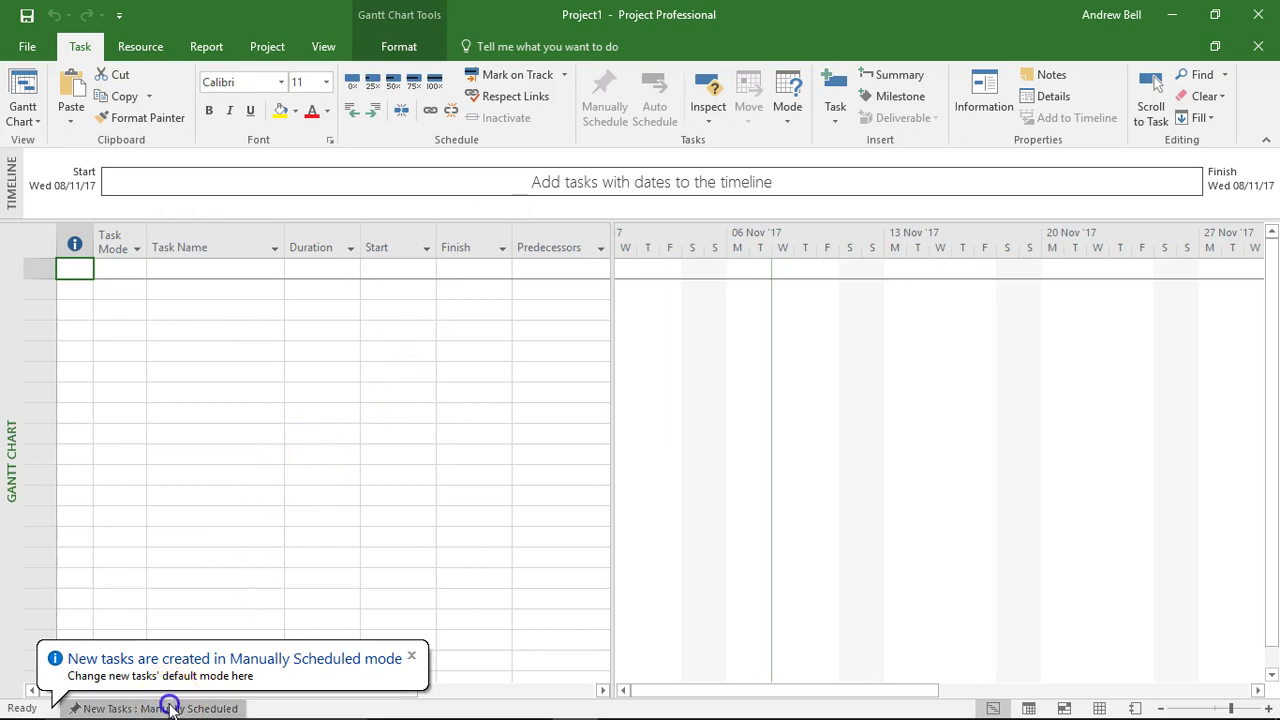
pyautogui.click(168, 662)
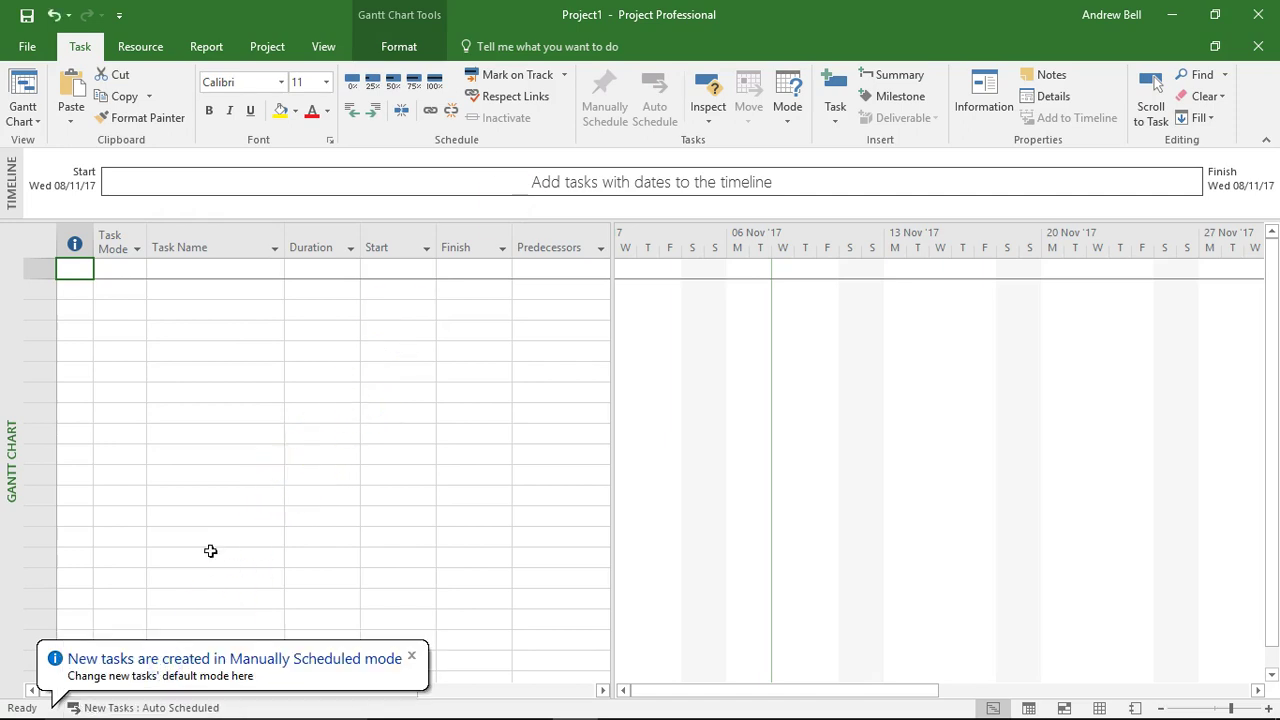
# - Enter the task names Task 1, Task 2, Task 3, Task 4 and Task 5
pyautogui.click(216, 270)
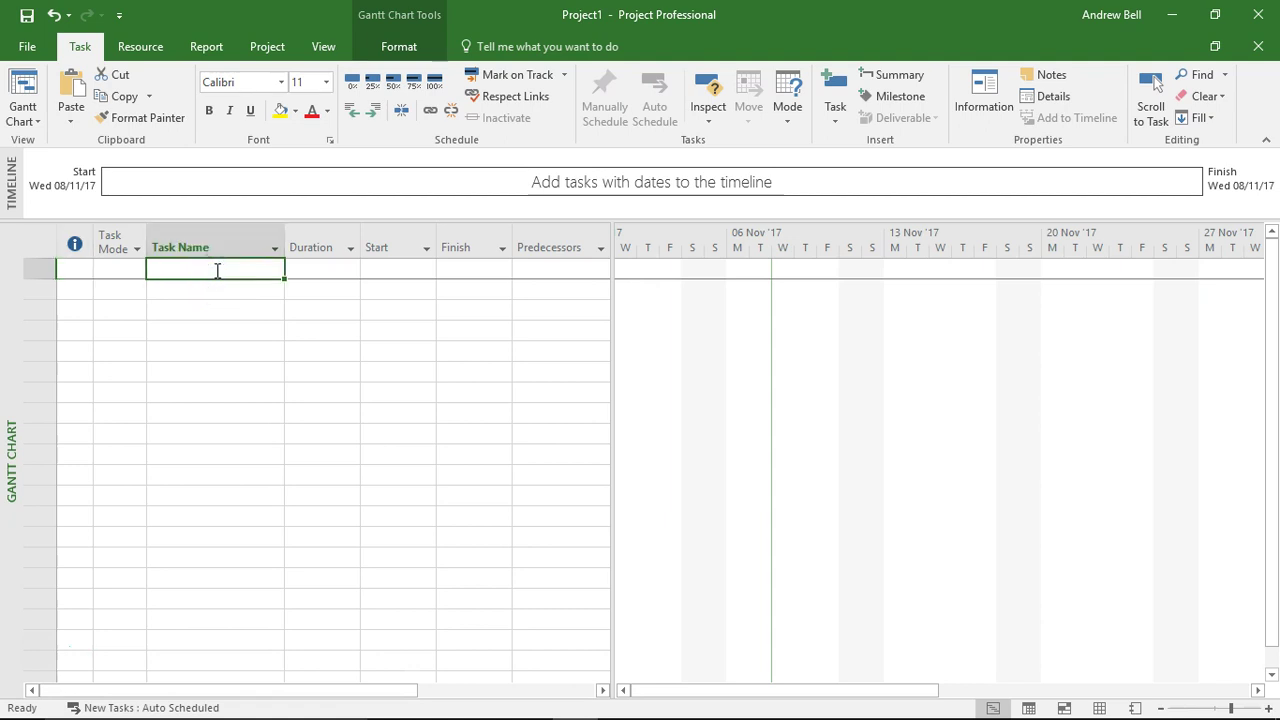
pyautogui.write('Task 1')
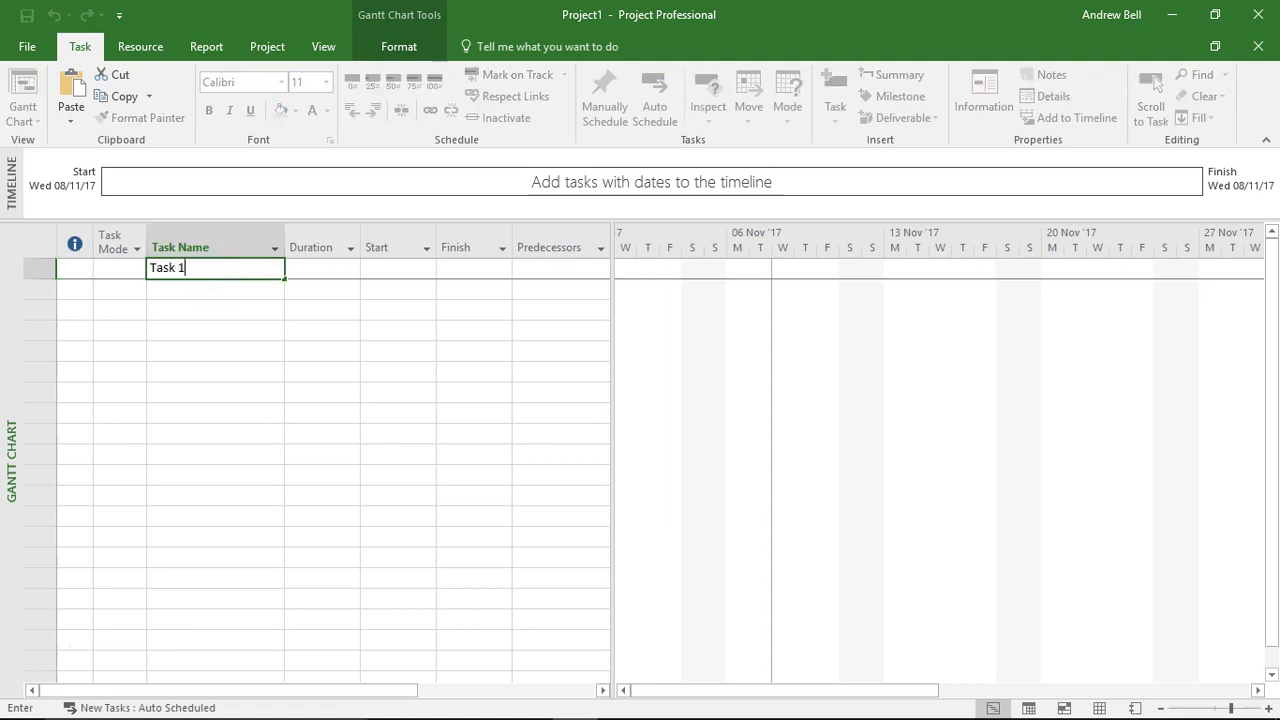
pyautogui.press('Return')
pyautogui.write('Tas')
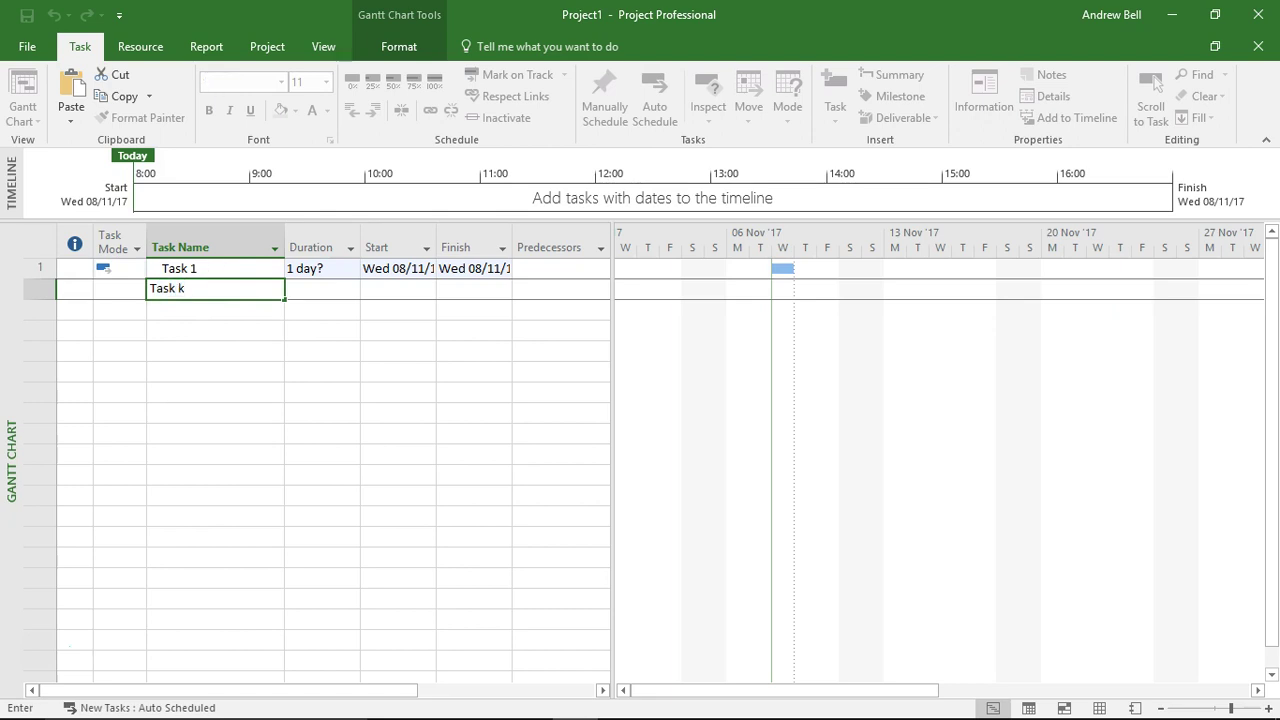
pyautogui.write('k 2')
pyautogui.press('Return')
pyautogui.write('T')
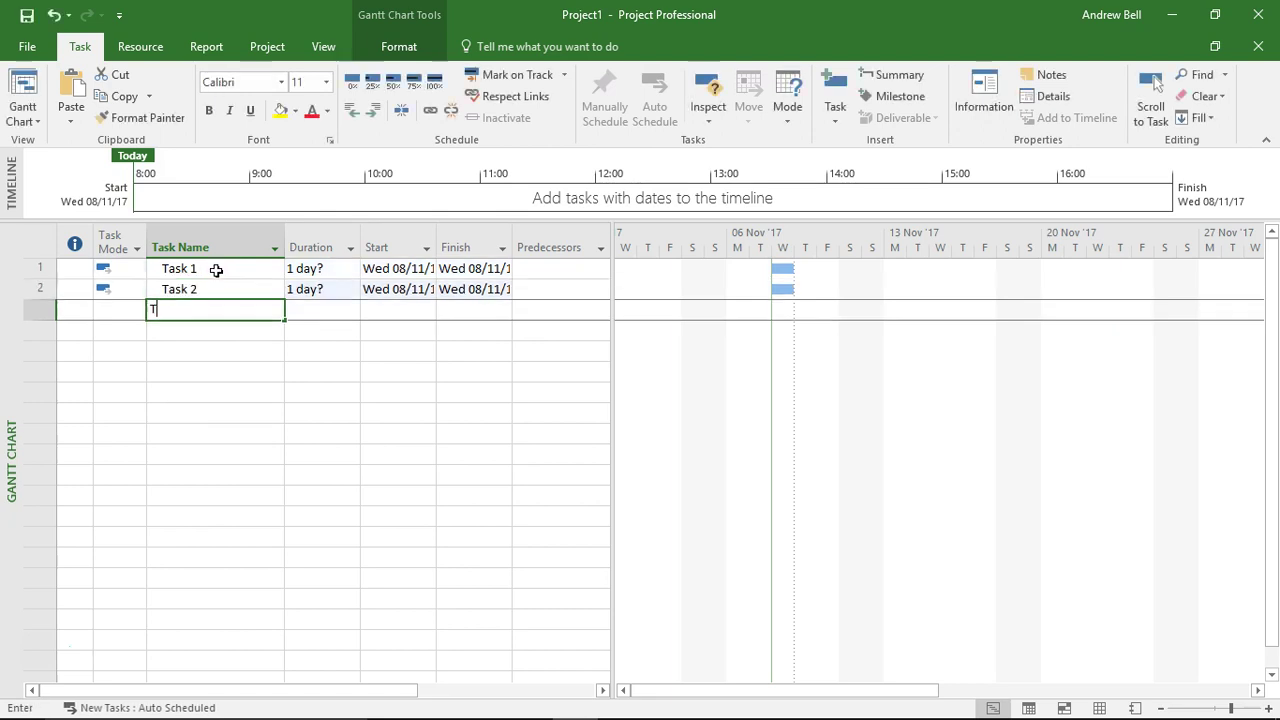
pyautogui.write('ask 3')
pyautogui.press('Return')
pyautogui.write('Tas')
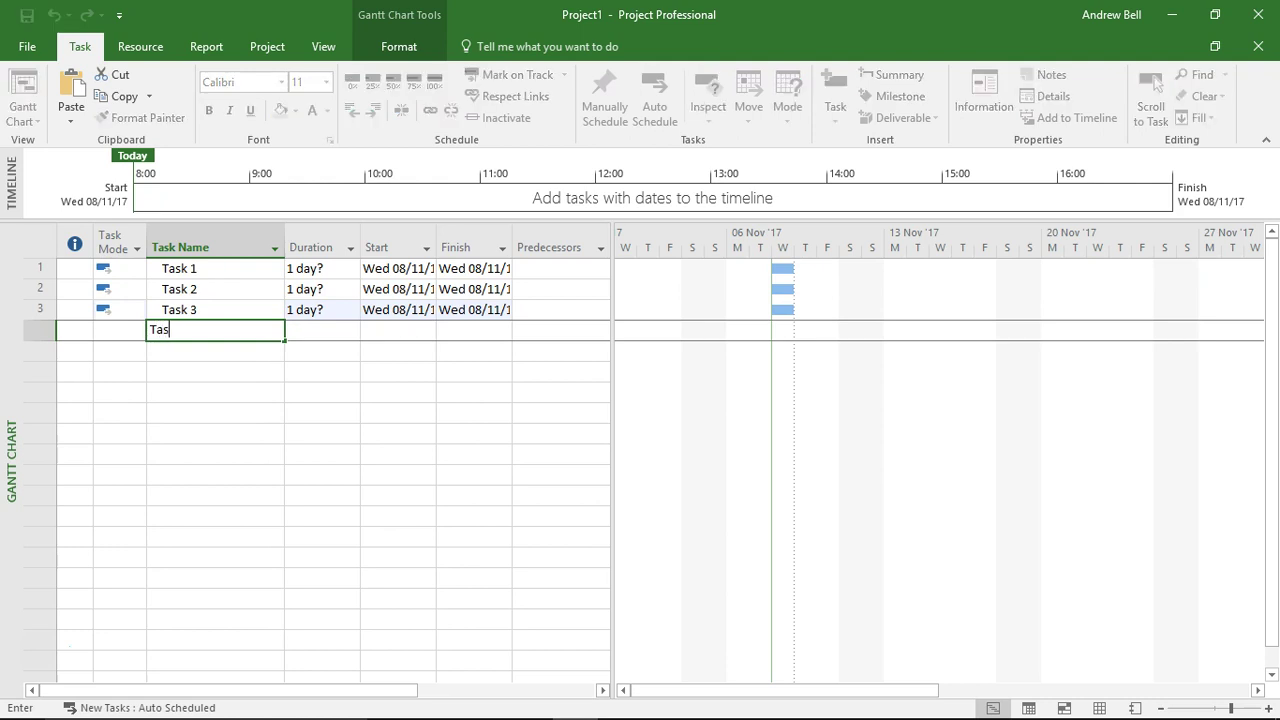
pyautogui.write('k 4')
pyautogui.press('Return')
pyautogui.write('Task')
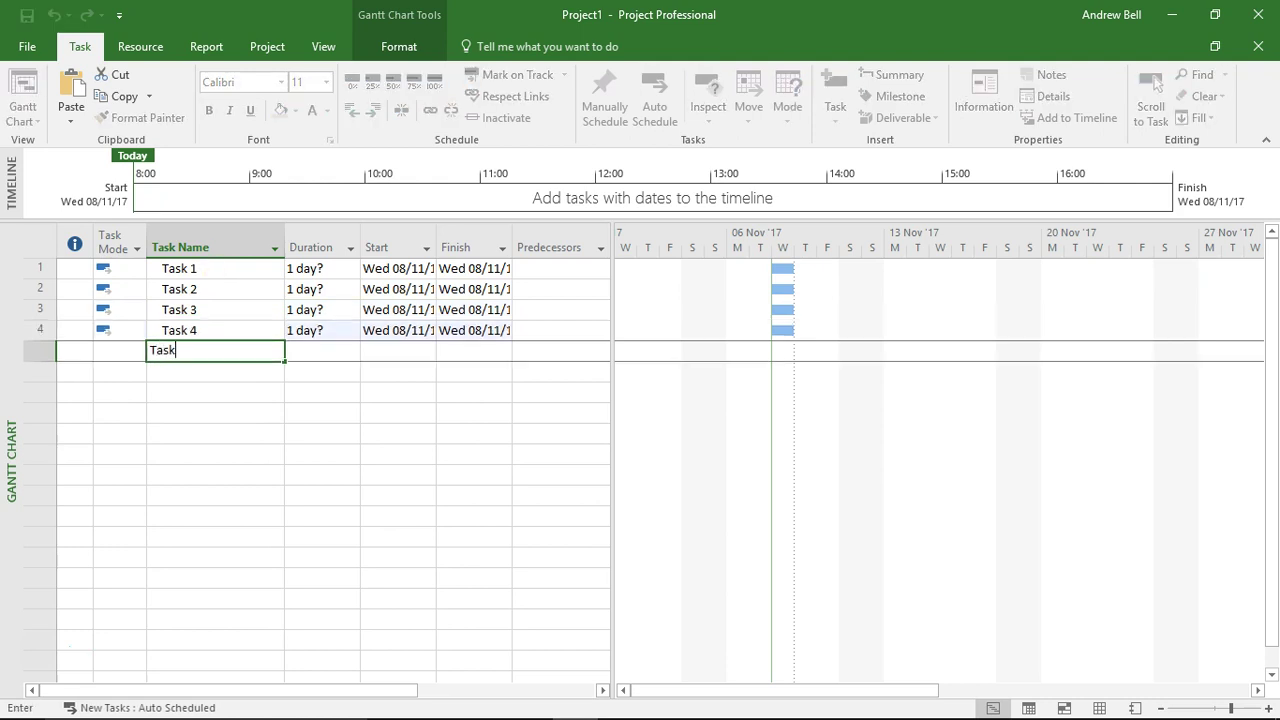
pyautogui.write(' 5')
pyautogui.press('Return')
# - Set Task 5's task mode to Manually Scheduled
pyautogui.click(130, 350)
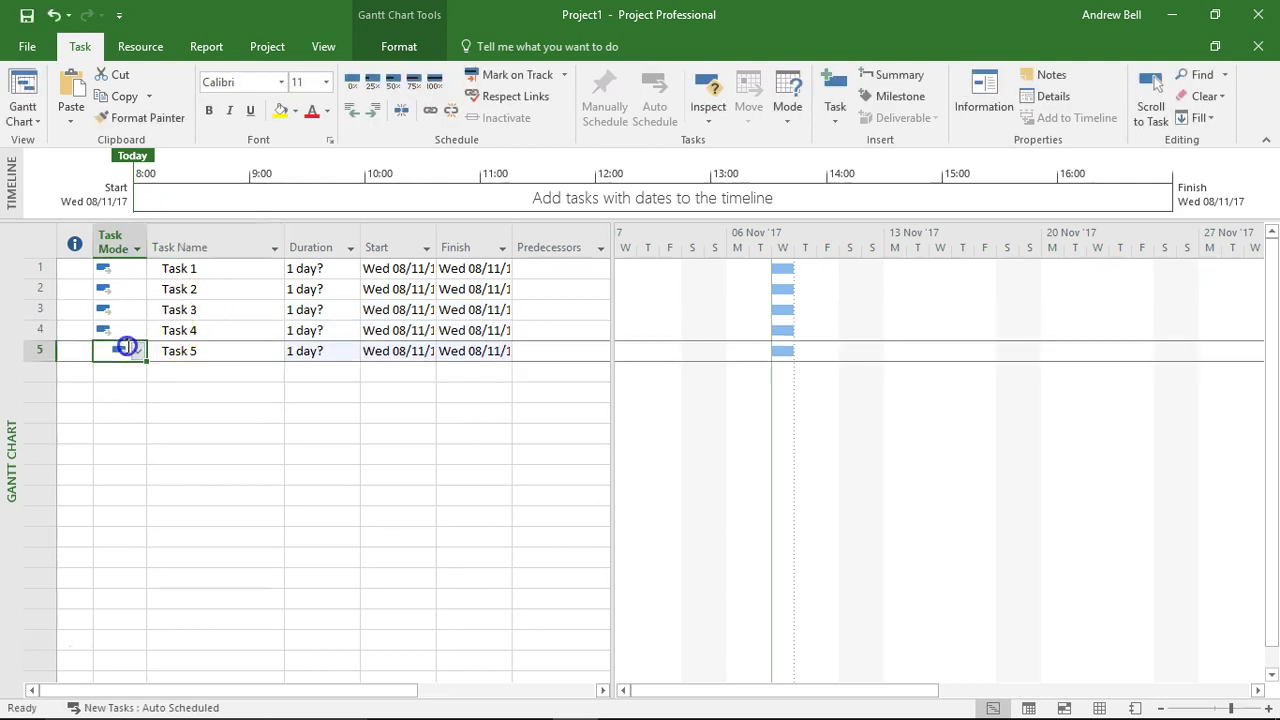
pyautogui.click(137, 351)
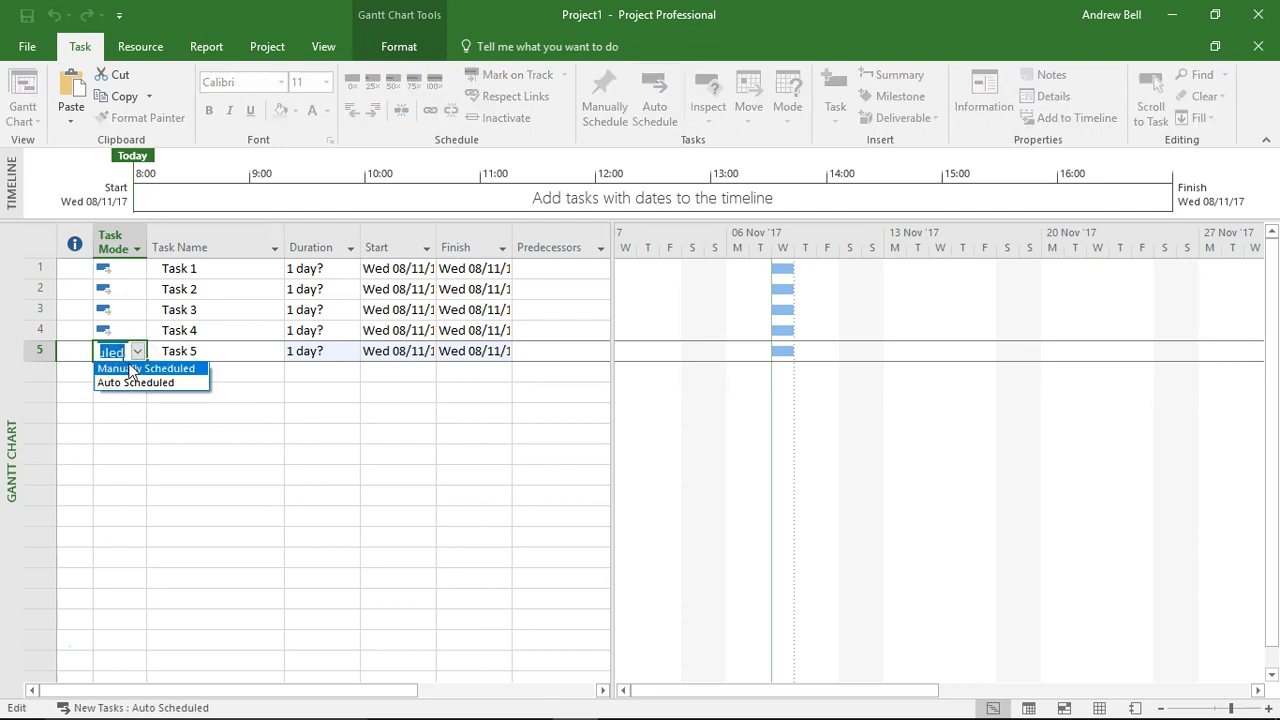
pyautogui.click(128, 369)
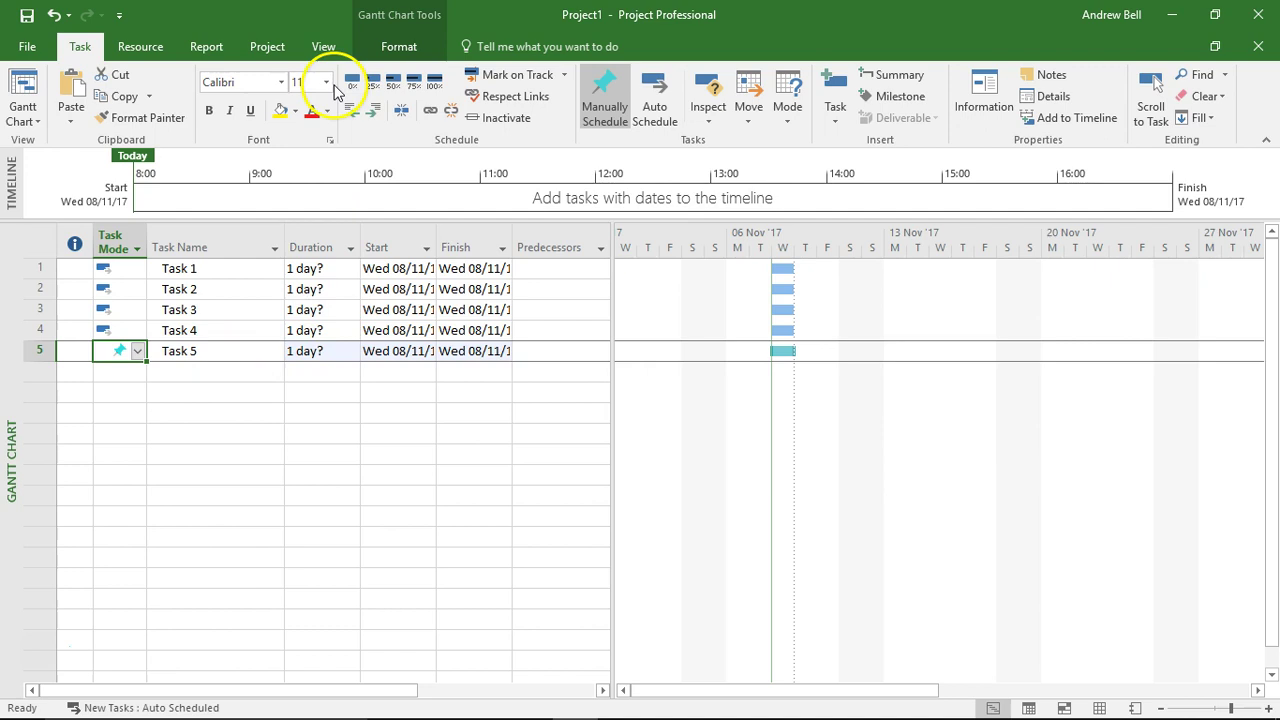
# - On the Resource Sheet, enter the resource names Sam, Alex and Joe
pyautogui.click(318, 46)
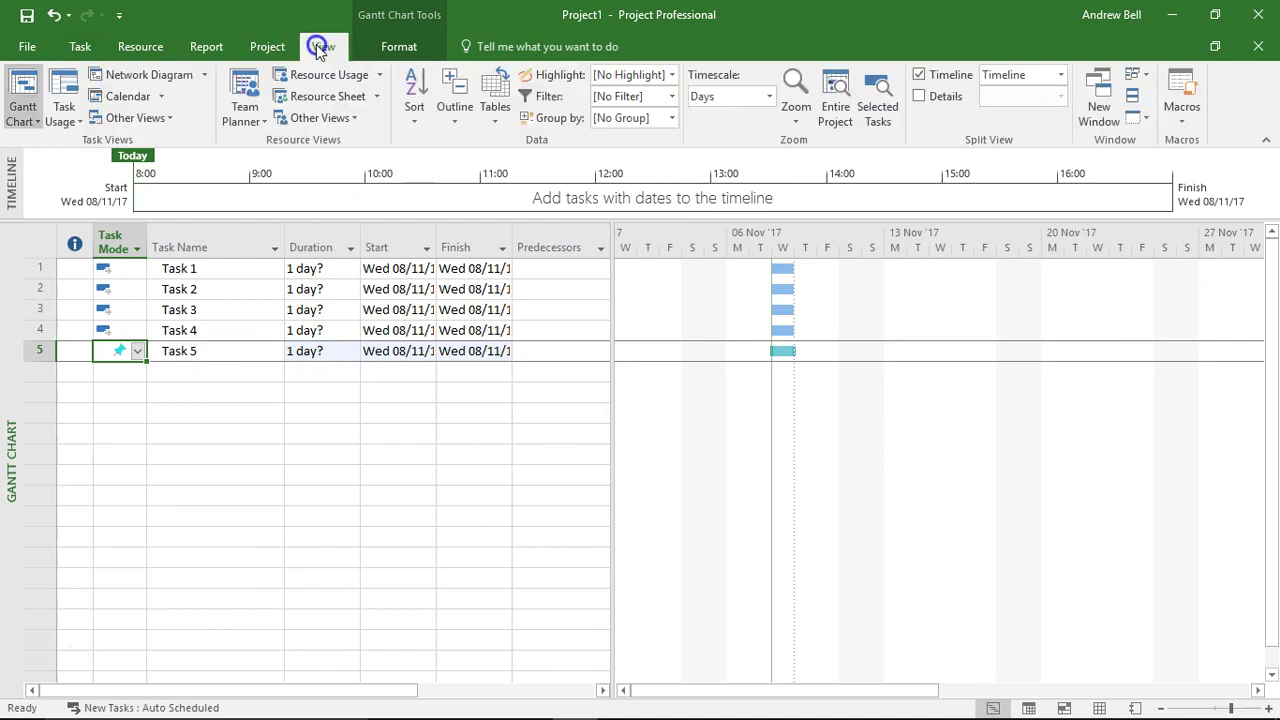
pyautogui.click(313, 104)
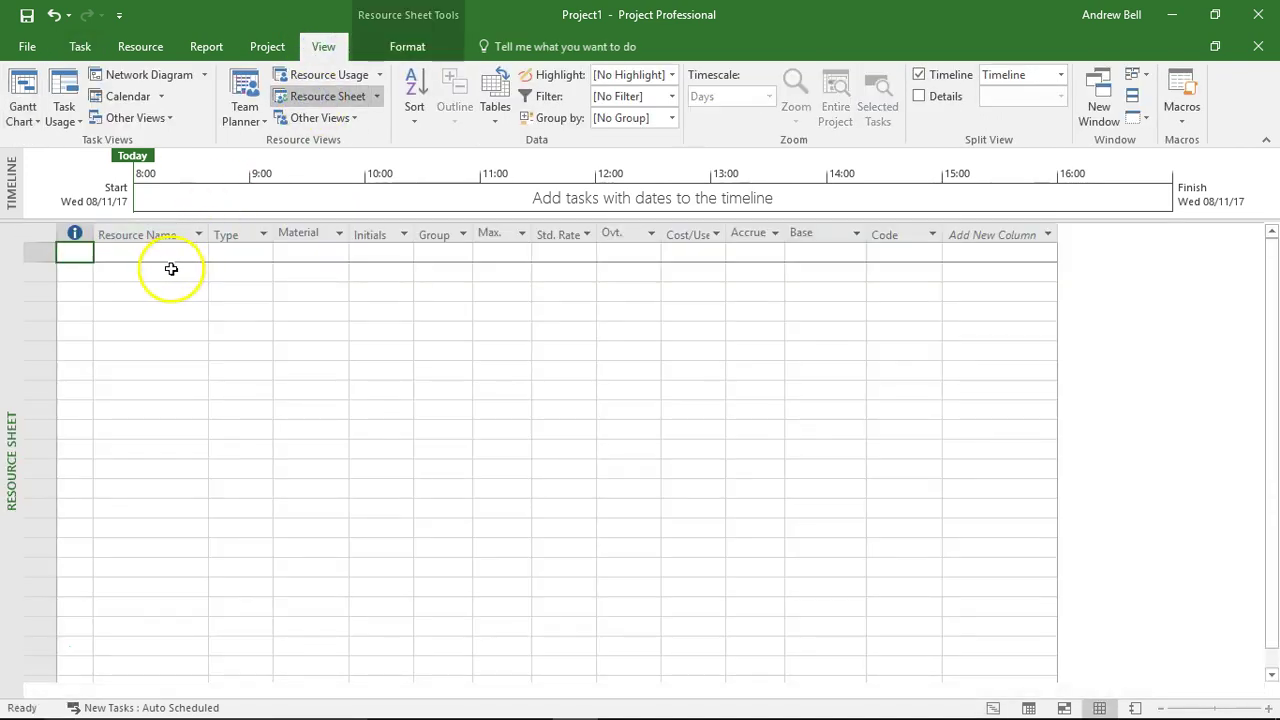
pyautogui.click(166, 256)
pyautogui.write('Sa')
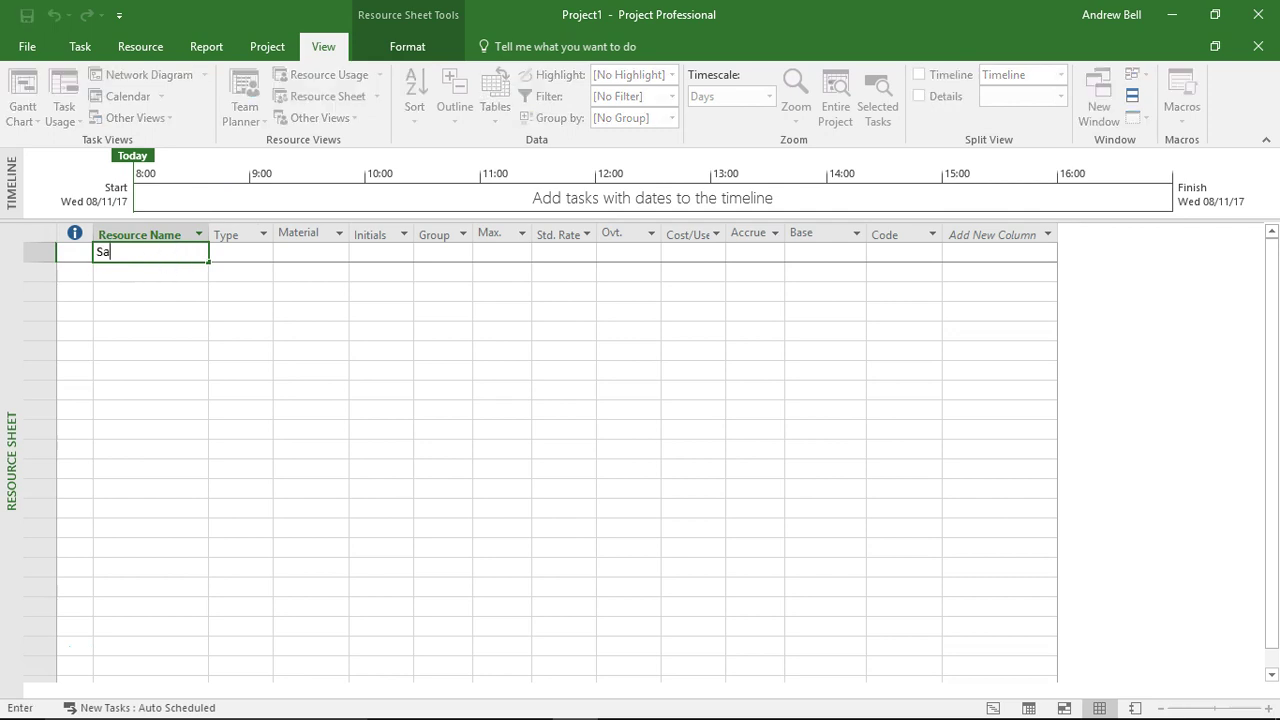
pyautogui.write('m')
pyautogui.press('Return')
pyautogui.write('Alex')
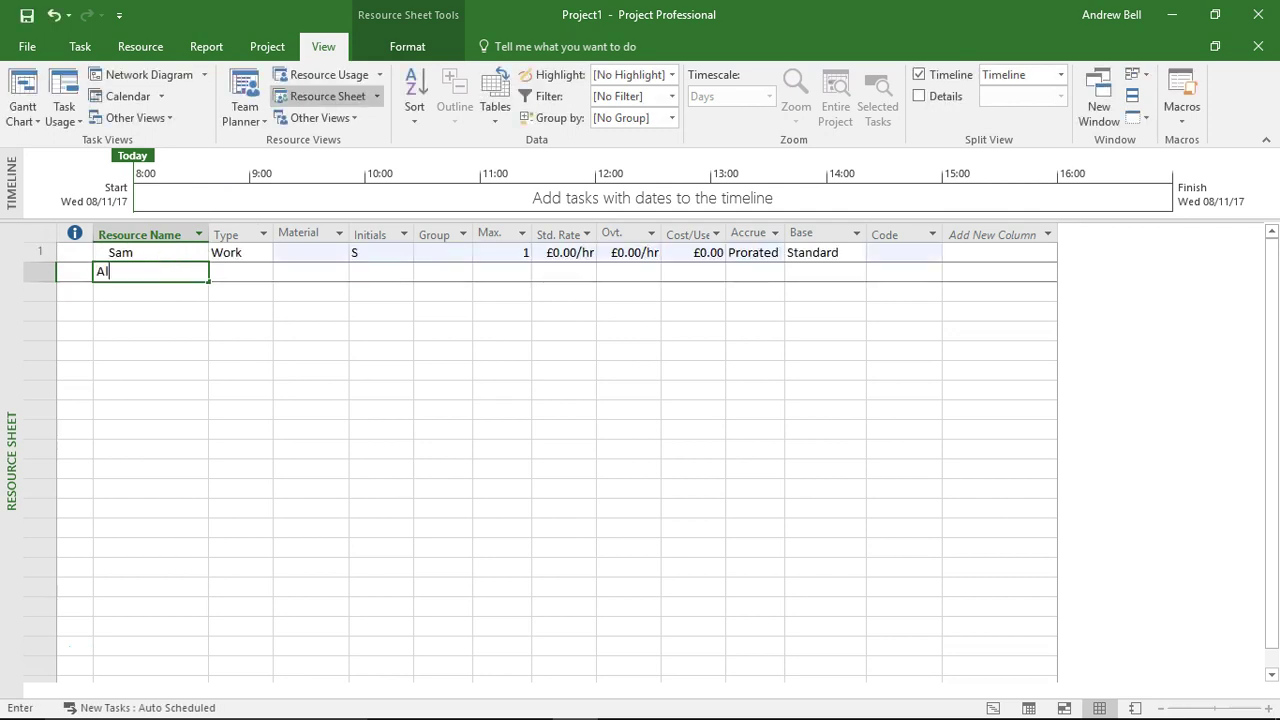
pyautogui.press('Return')
pyautogui.write('Joe')
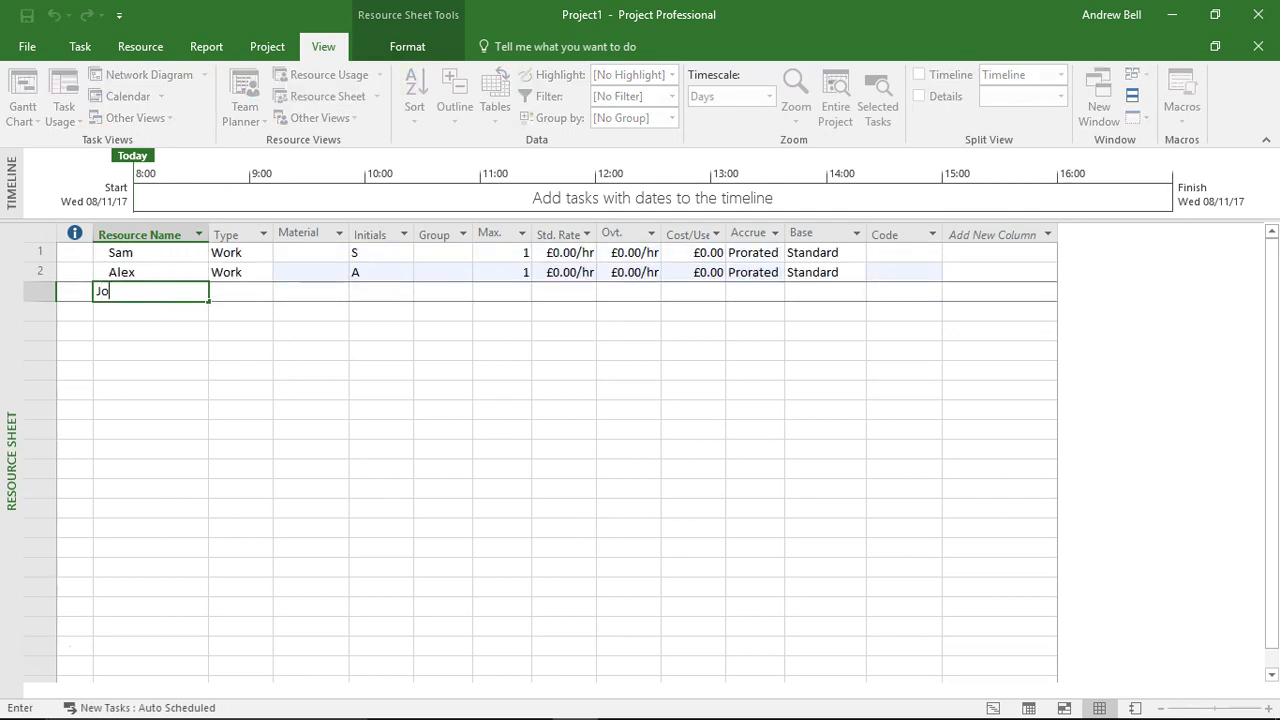
pyautogui.press('Return')
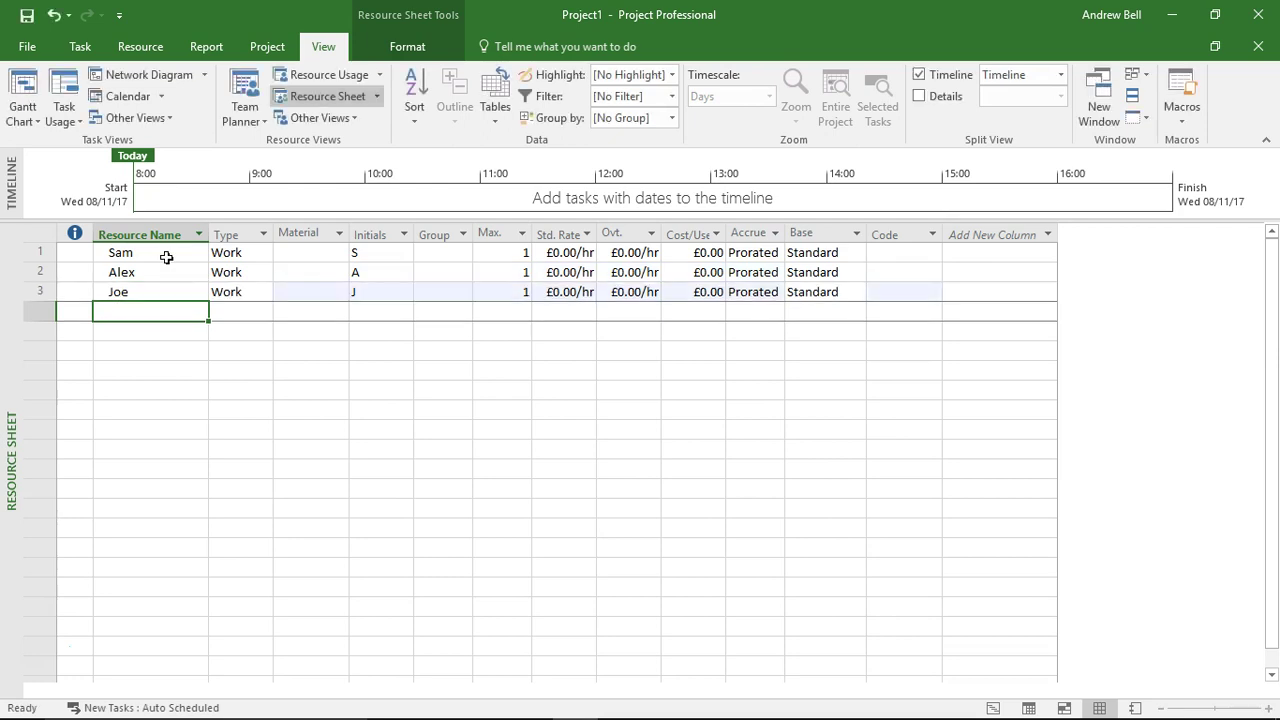
# - Go back to the Gantt Chart, then switch to the Team Planner view
pyautogui.click(20, 85)
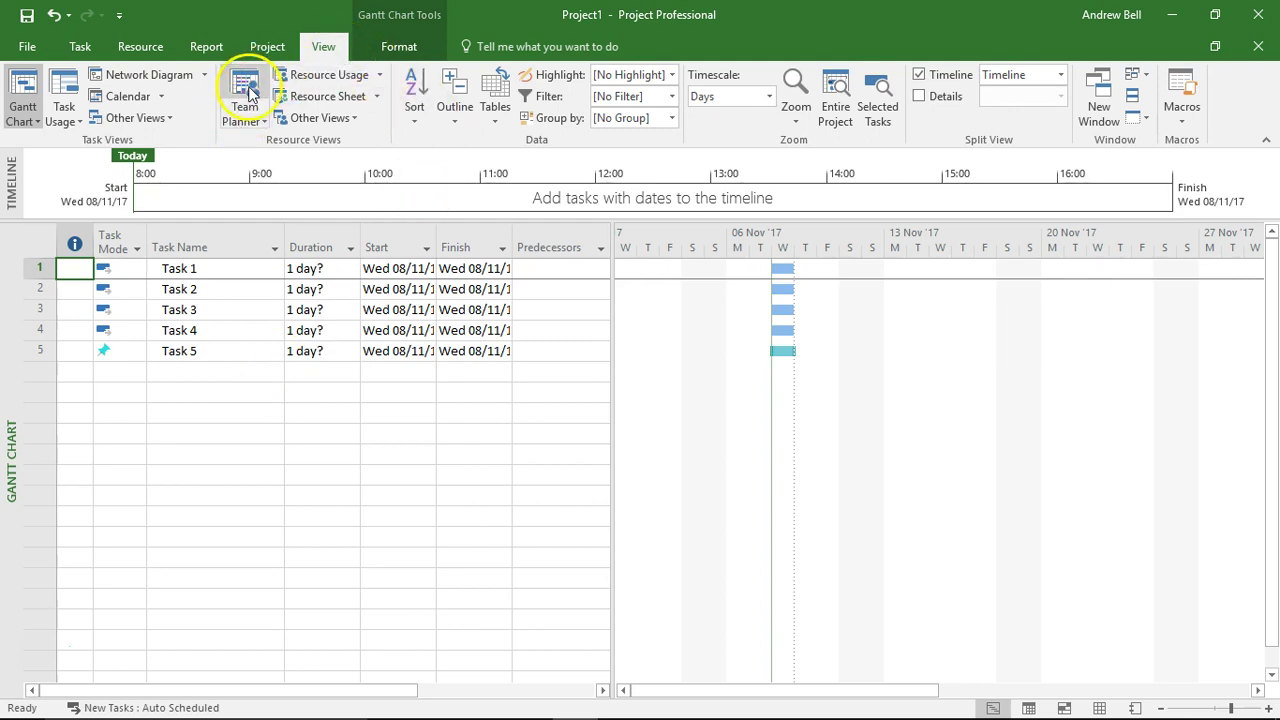
pyautogui.click(142, 48)
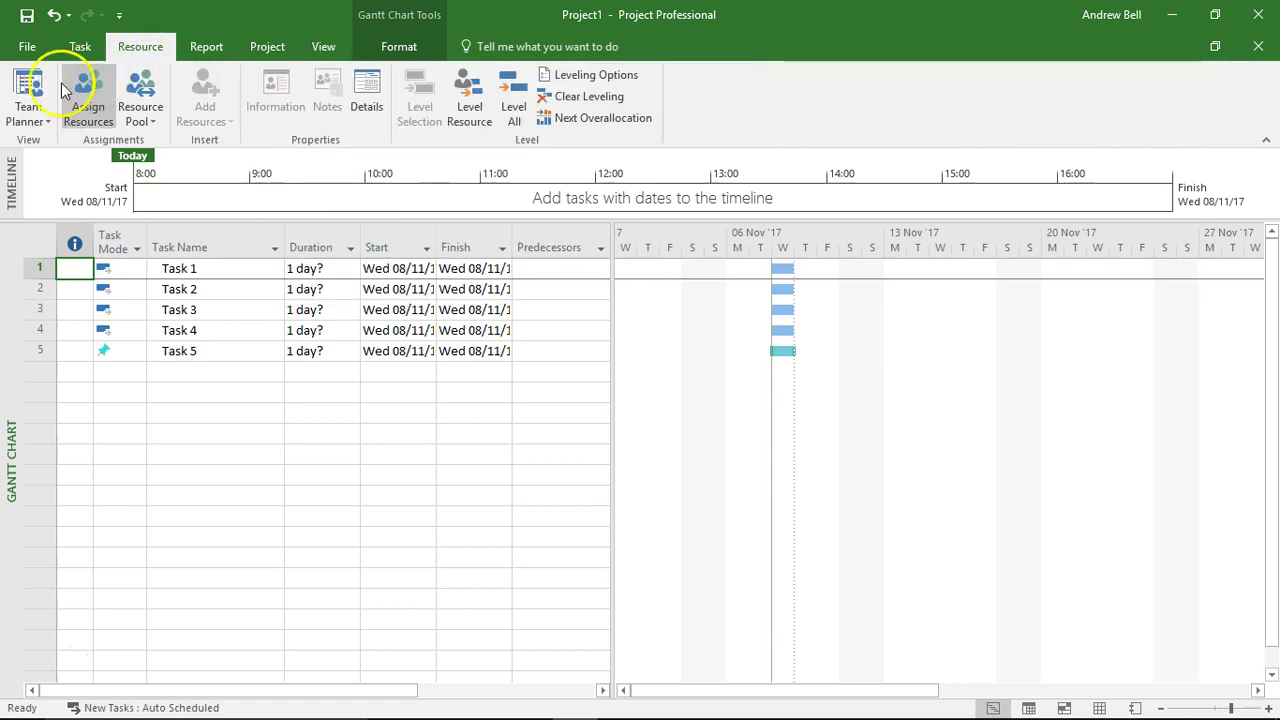
pyautogui.click(28, 88)
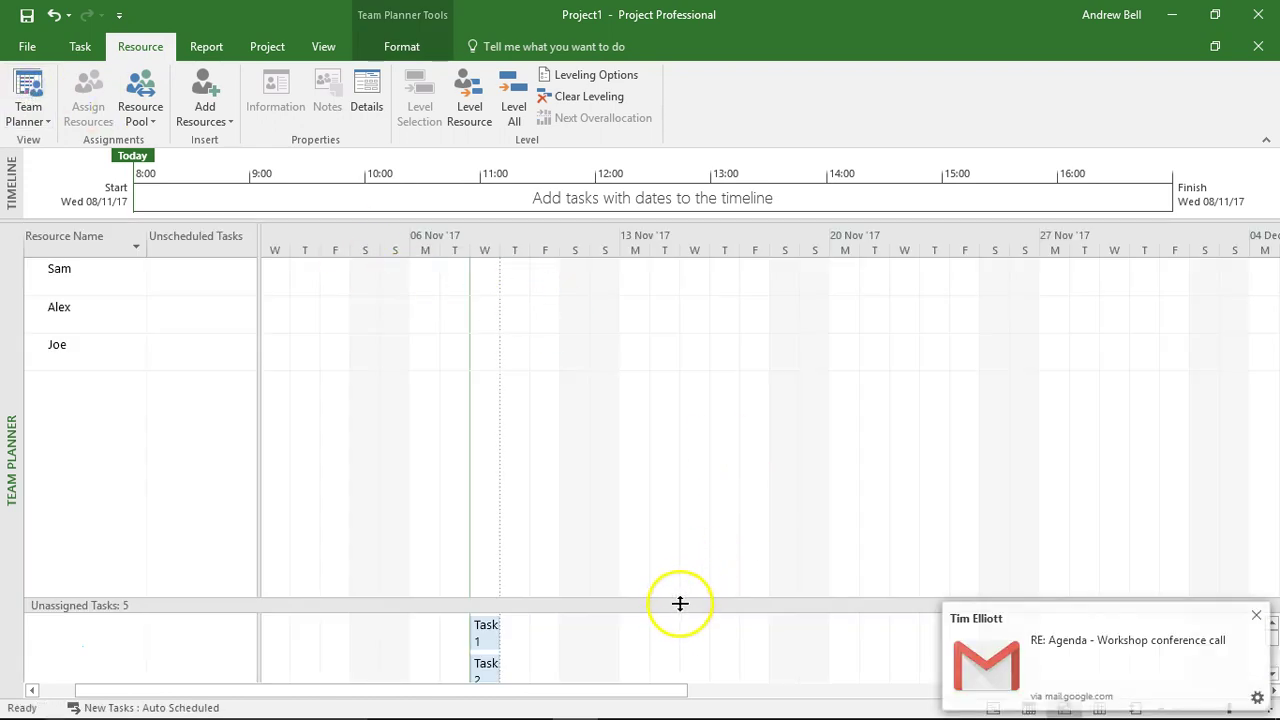
# - Enlarge the Unassigned Tasks pane to show all five tasks and dismiss the e-mail notification
pyautogui.moveTo(680, 605); pyautogui.dragTo(680, 489)
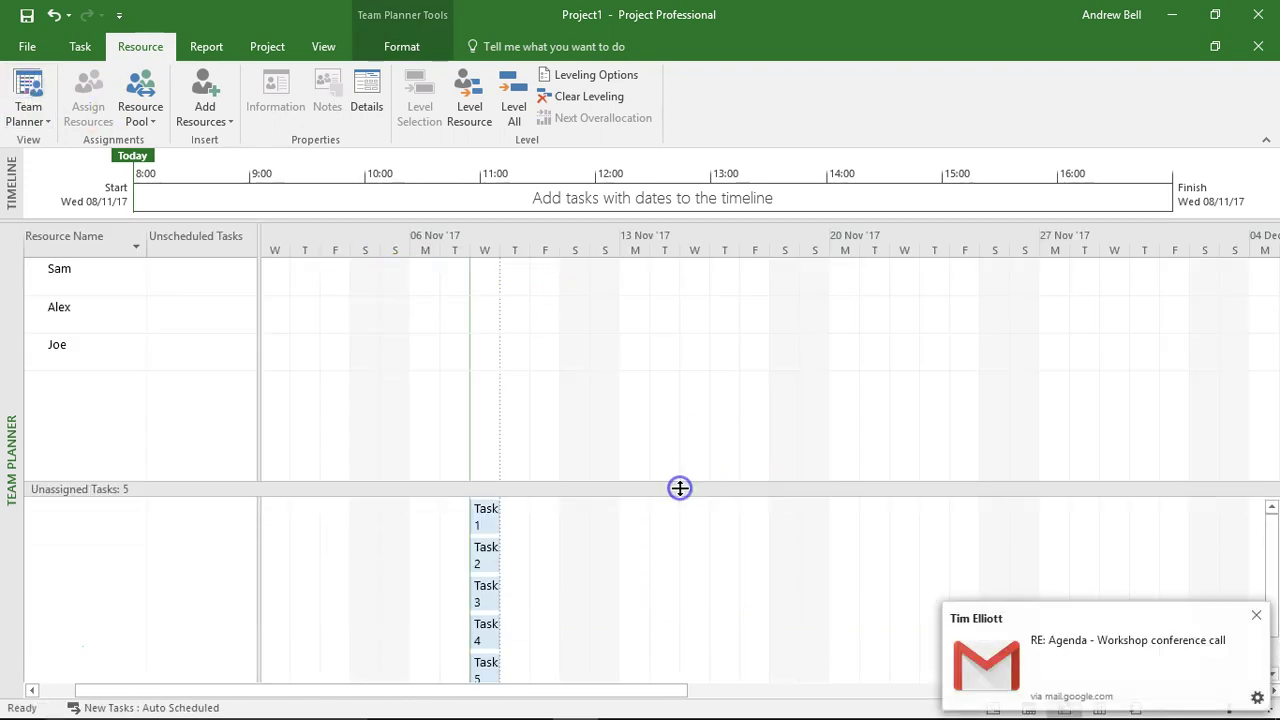
pyautogui.click(1256, 615)
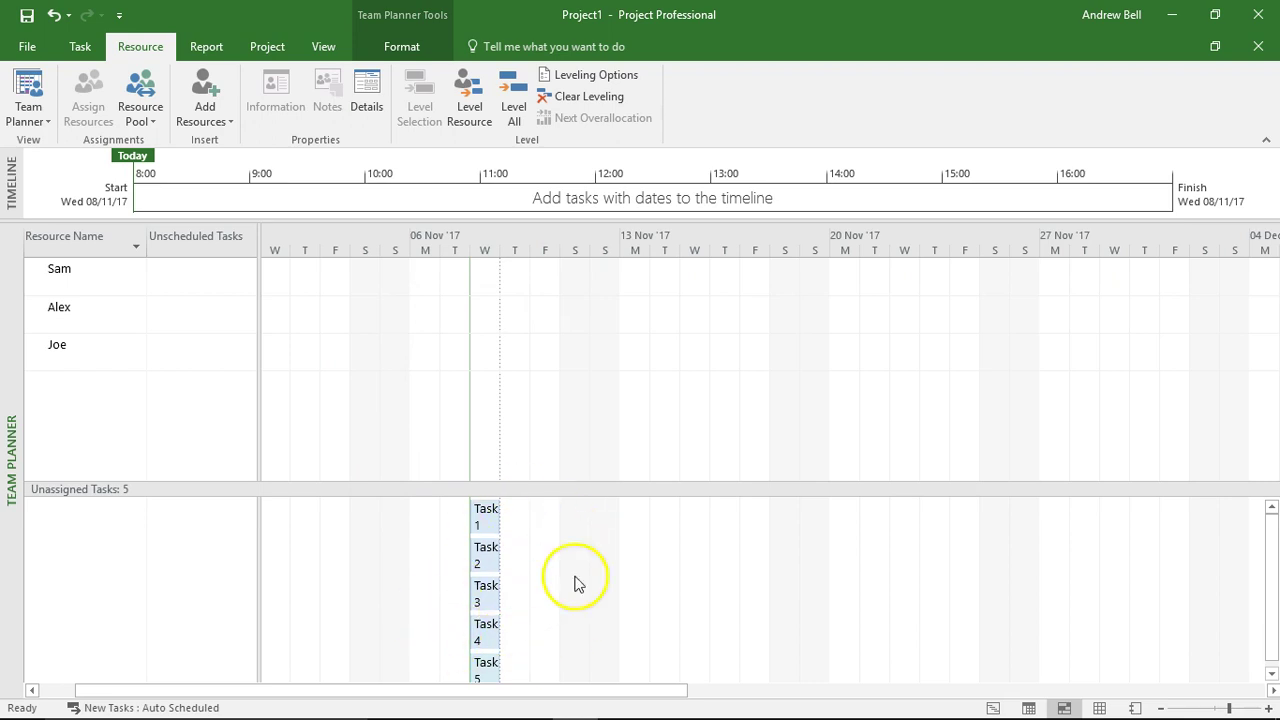
# - Assign Task 1 to Sam, Task 2 to Alex, and Task 3 to Sam on Friday 10 Nov
pyautogui.moveTo(500, 520)
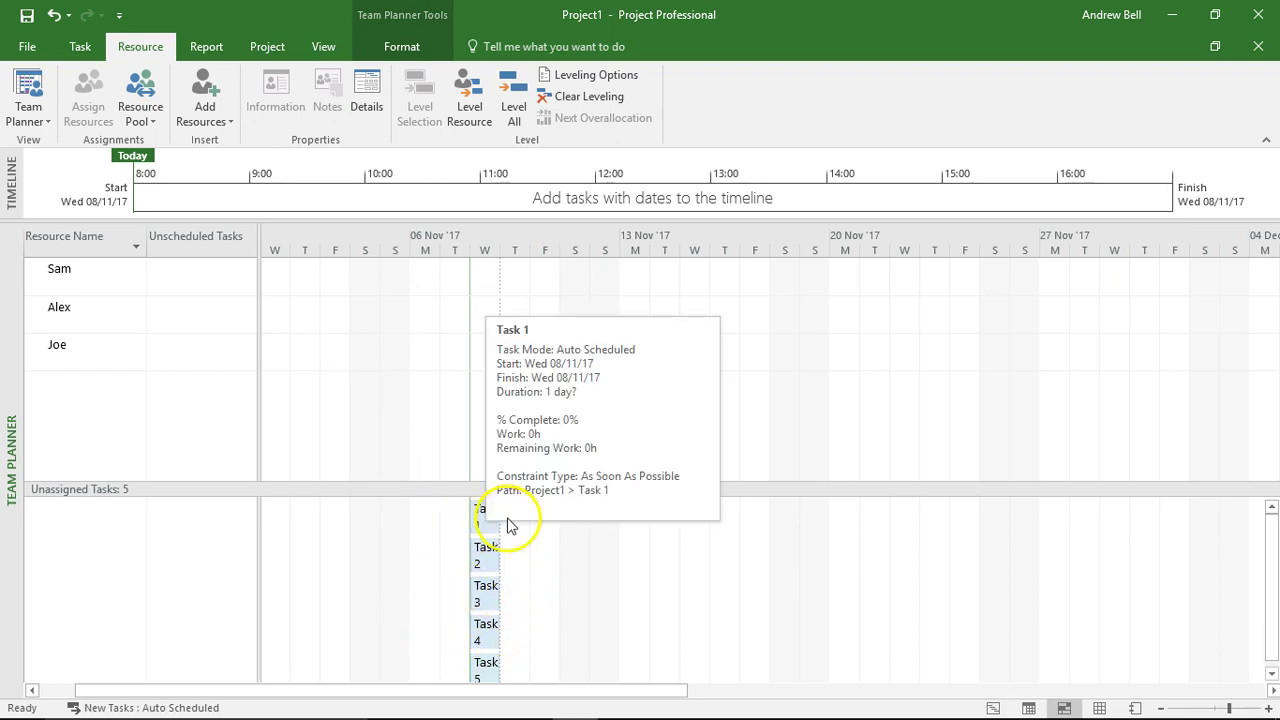
pyautogui.moveTo(491, 520); pyautogui.dragTo(479, 279)
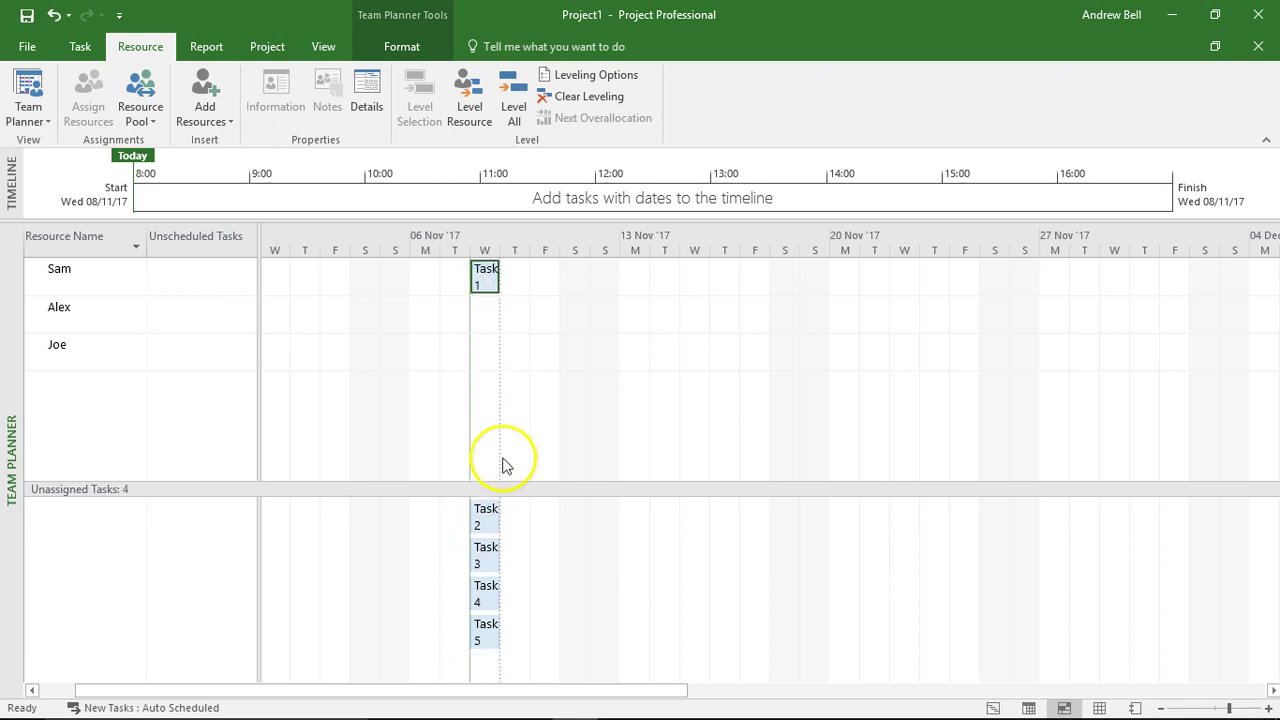
pyautogui.moveTo(486, 520); pyautogui.dragTo(485, 322)
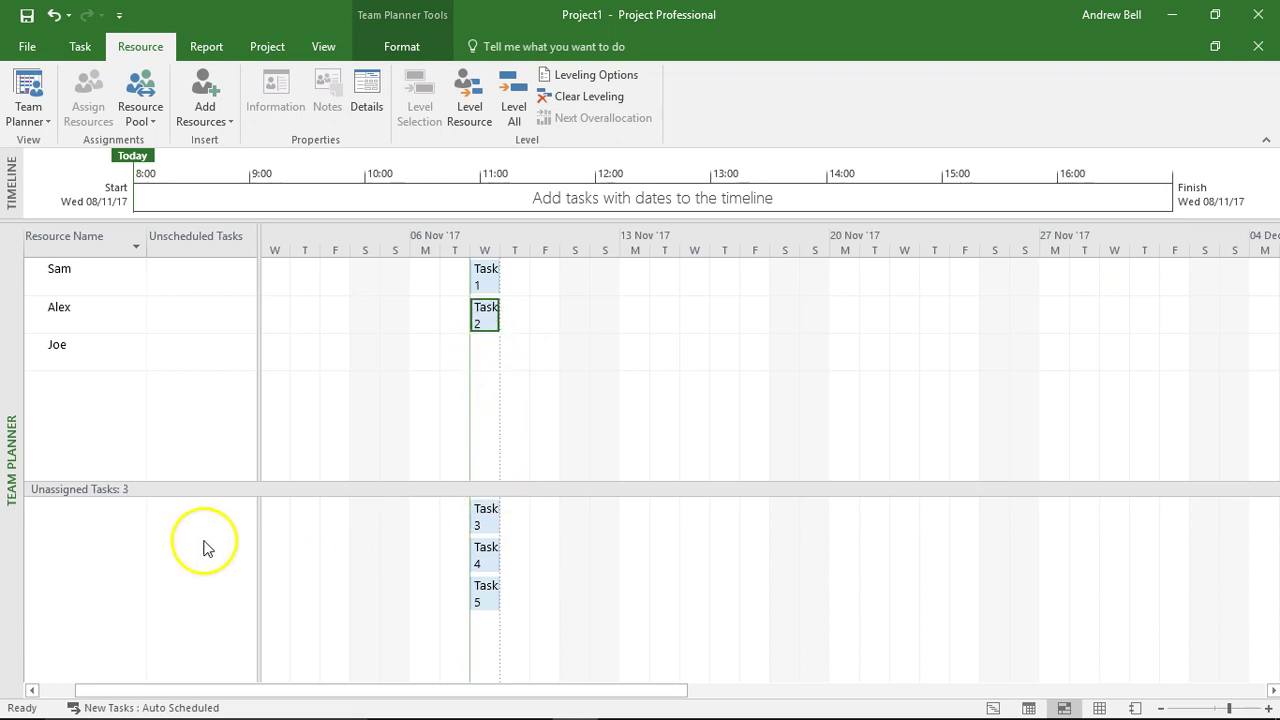
pyautogui.moveTo(494, 526); pyautogui.dragTo(543, 287)
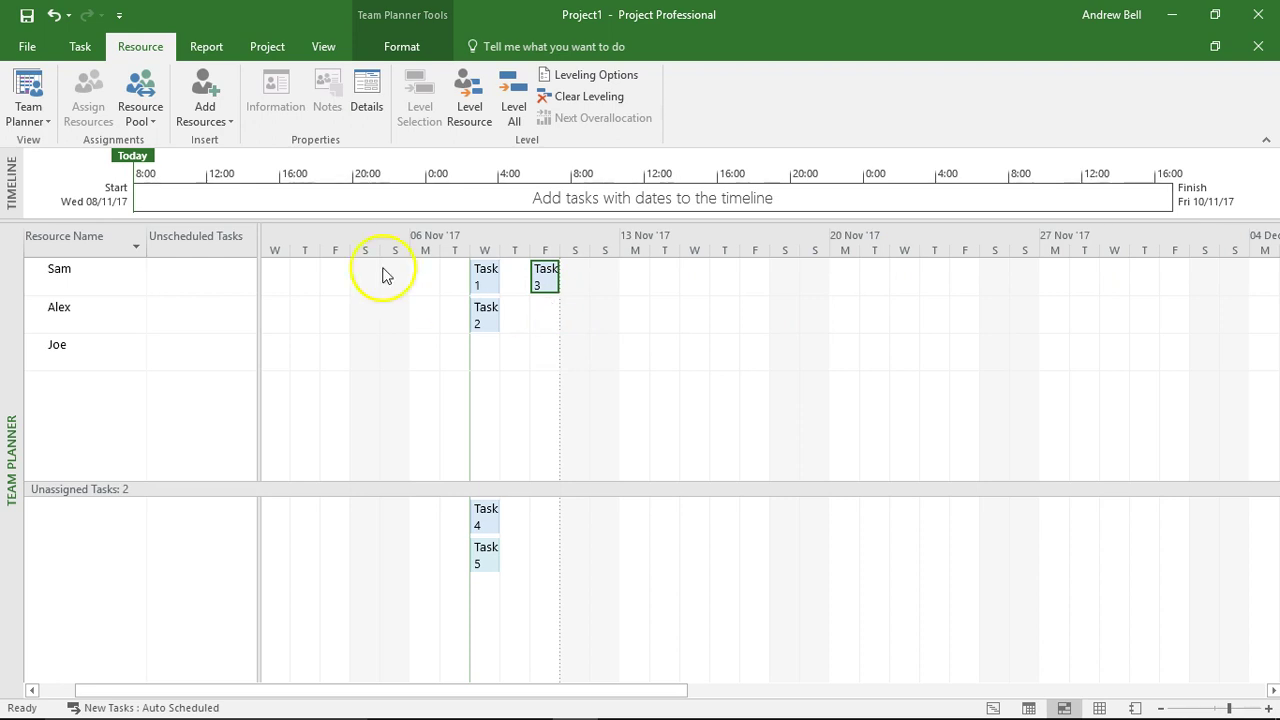
# - Switch from Team Planner to the Gantt Chart to review the task assignments
pyautogui.click(323, 47)
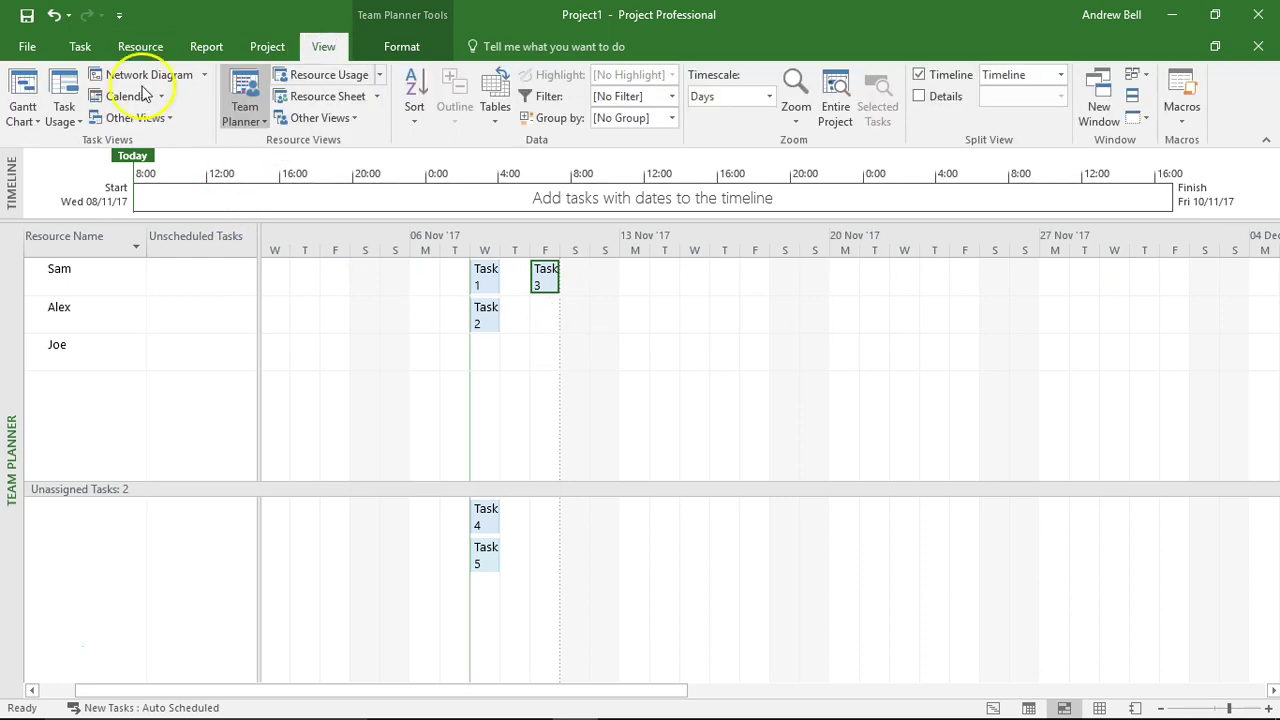
pyautogui.click(22, 95)
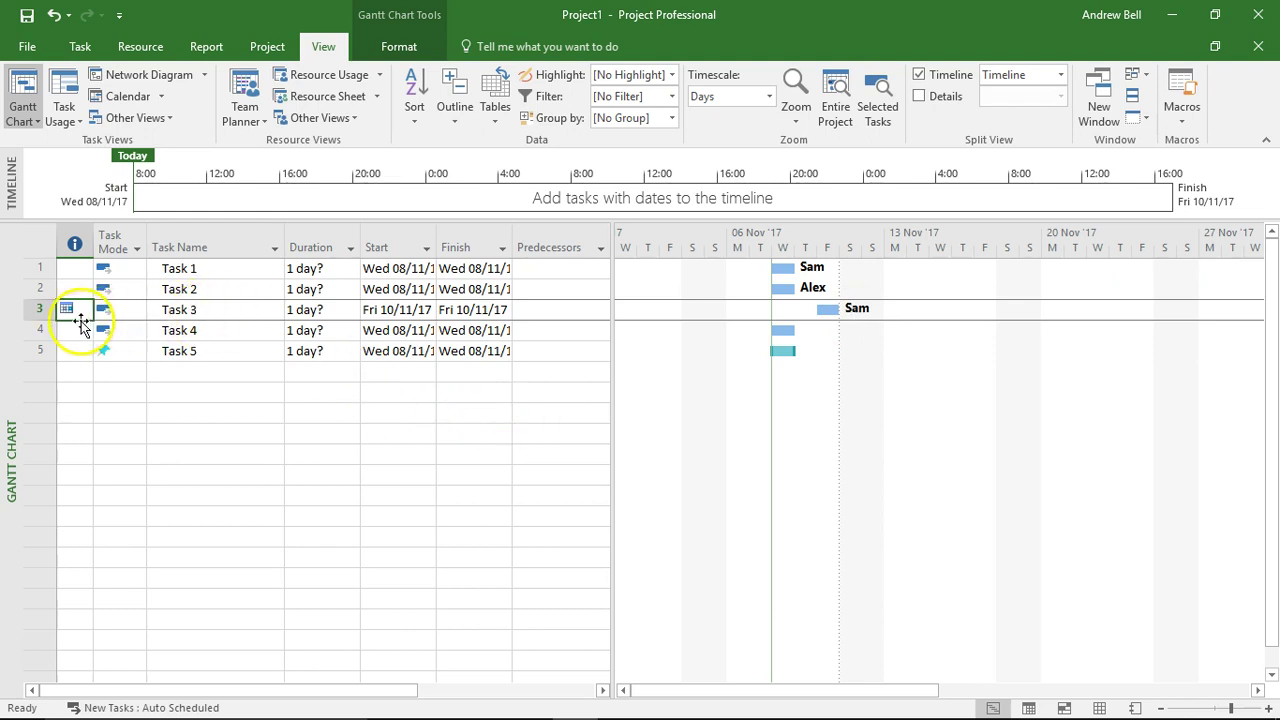
pyautogui.moveTo(68, 313)
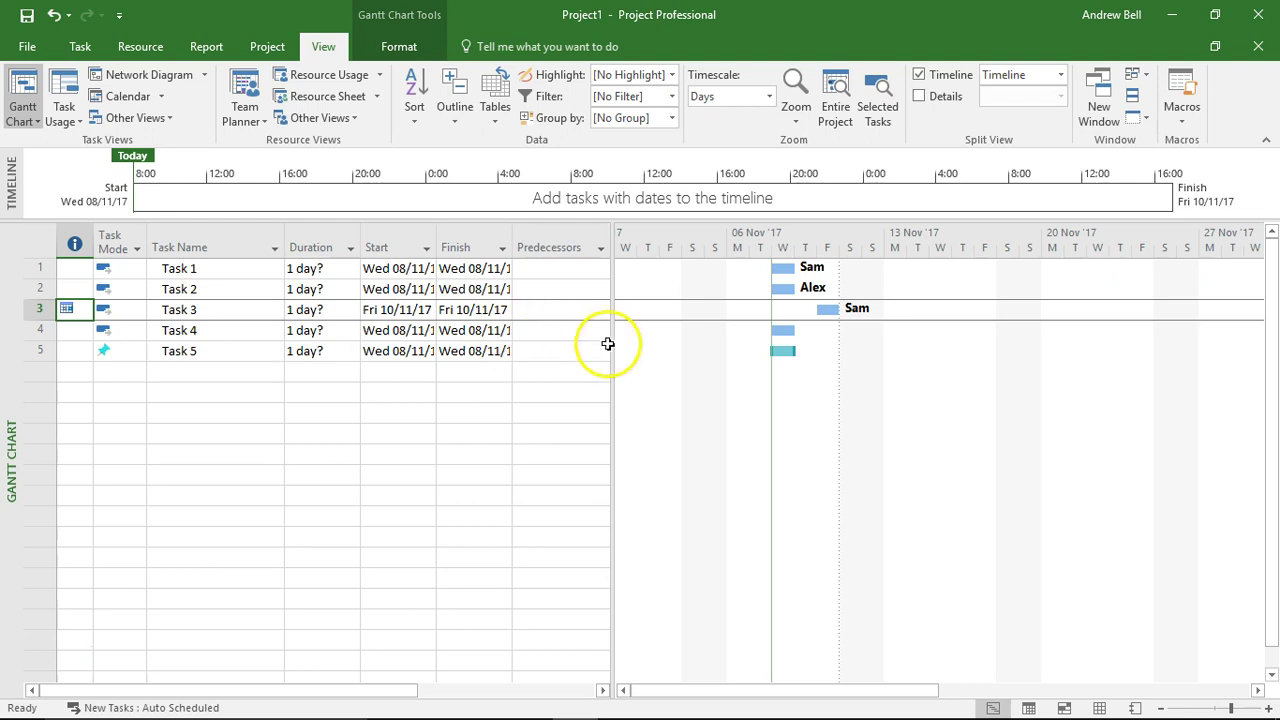
# - Reveal the Resource Names column and add Alex alongside Sam on Task 1
pyautogui.moveTo(612, 337); pyautogui.dragTo(788, 345)
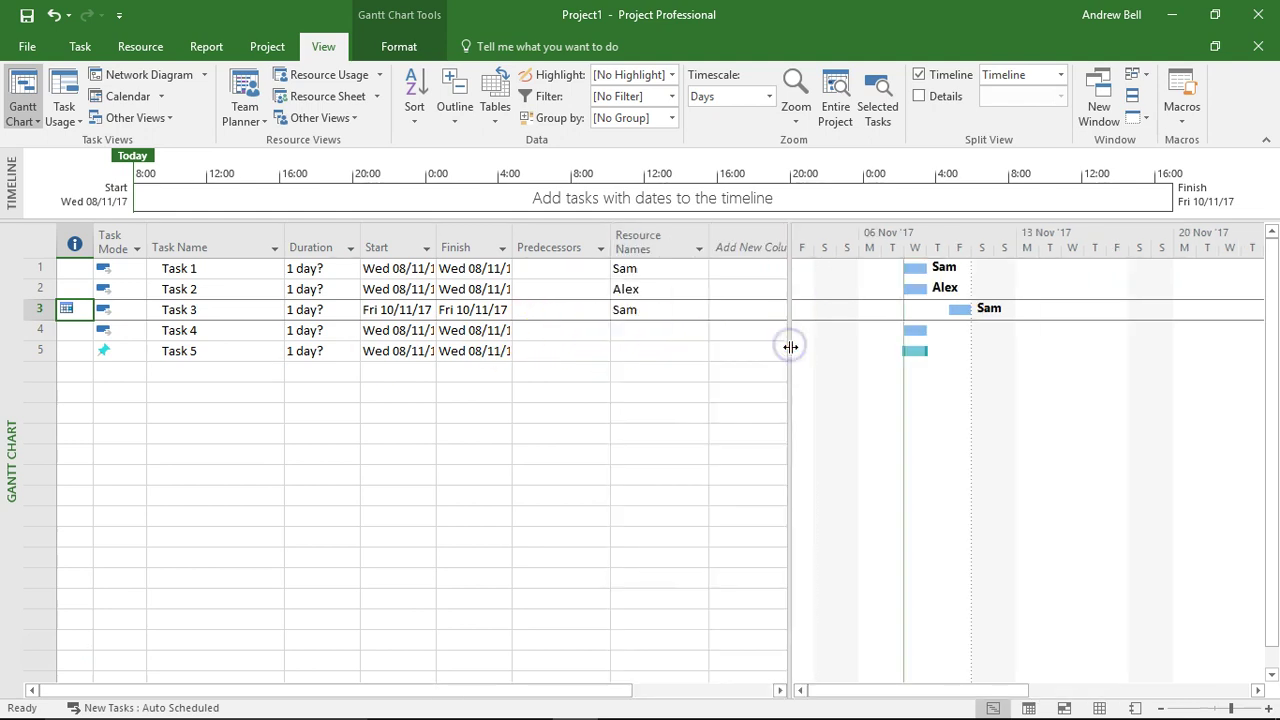
pyautogui.click(686, 266)
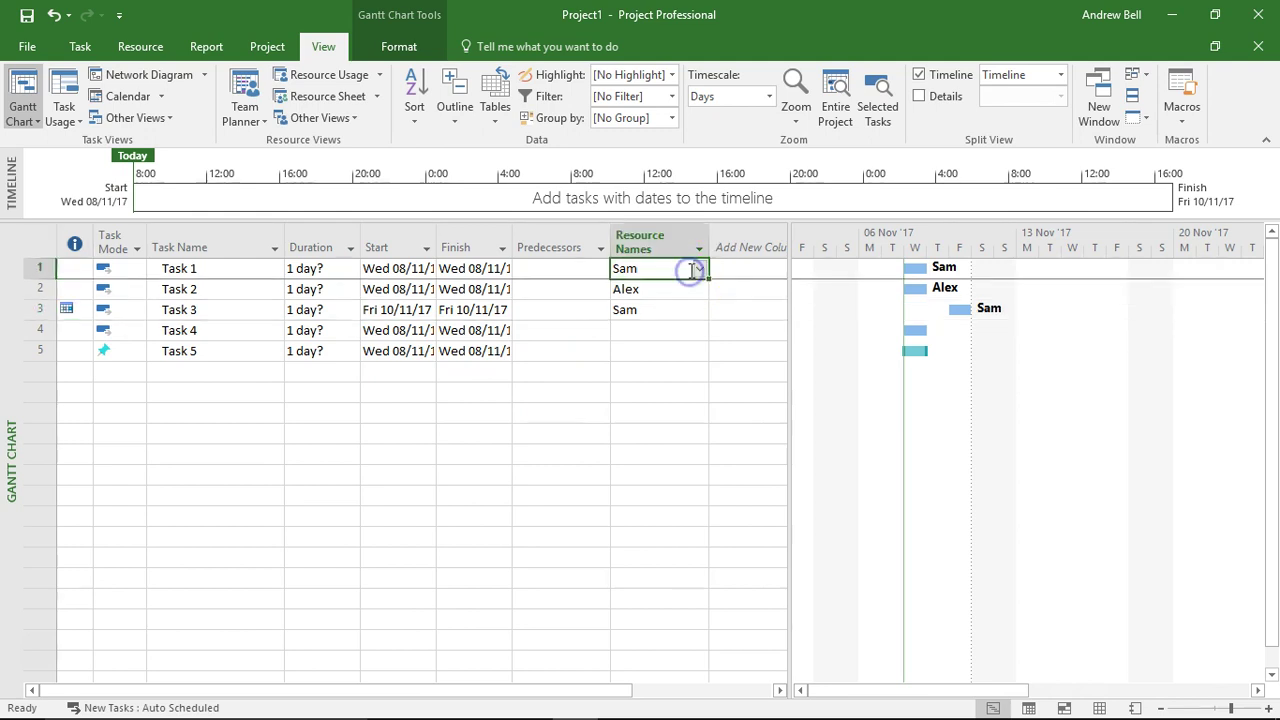
pyautogui.click(700, 268)
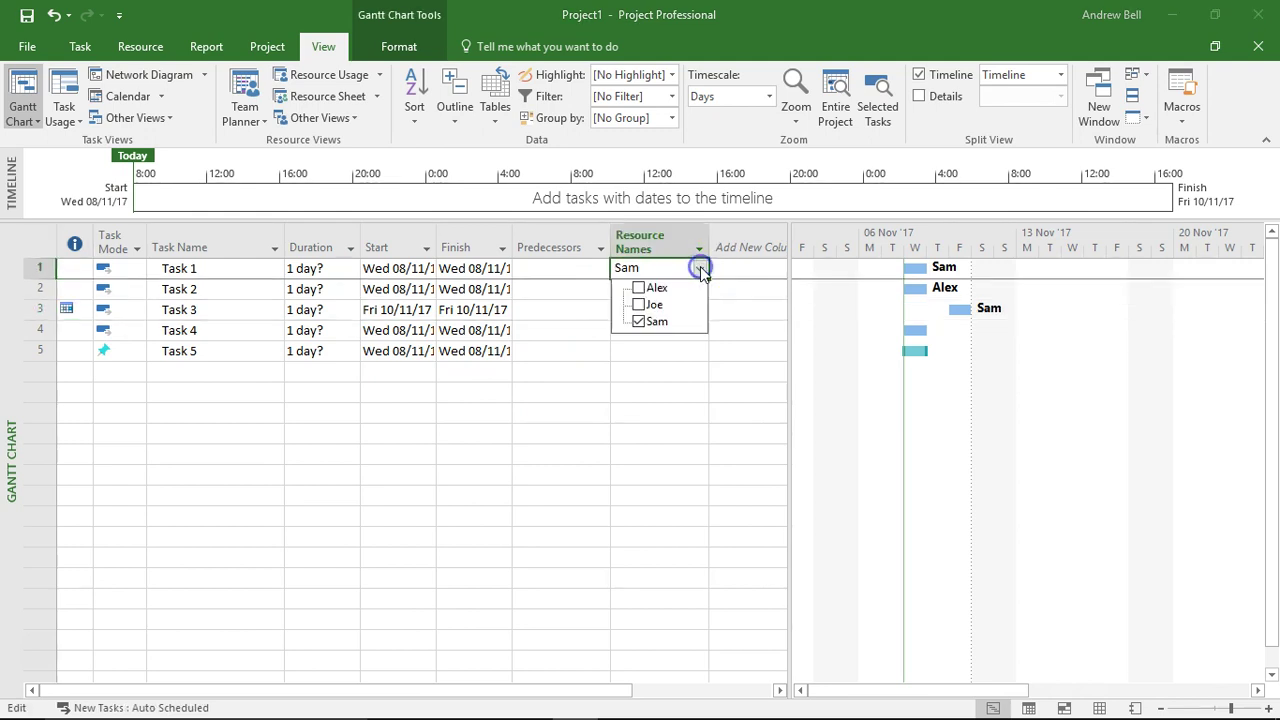
pyautogui.click(645, 288)
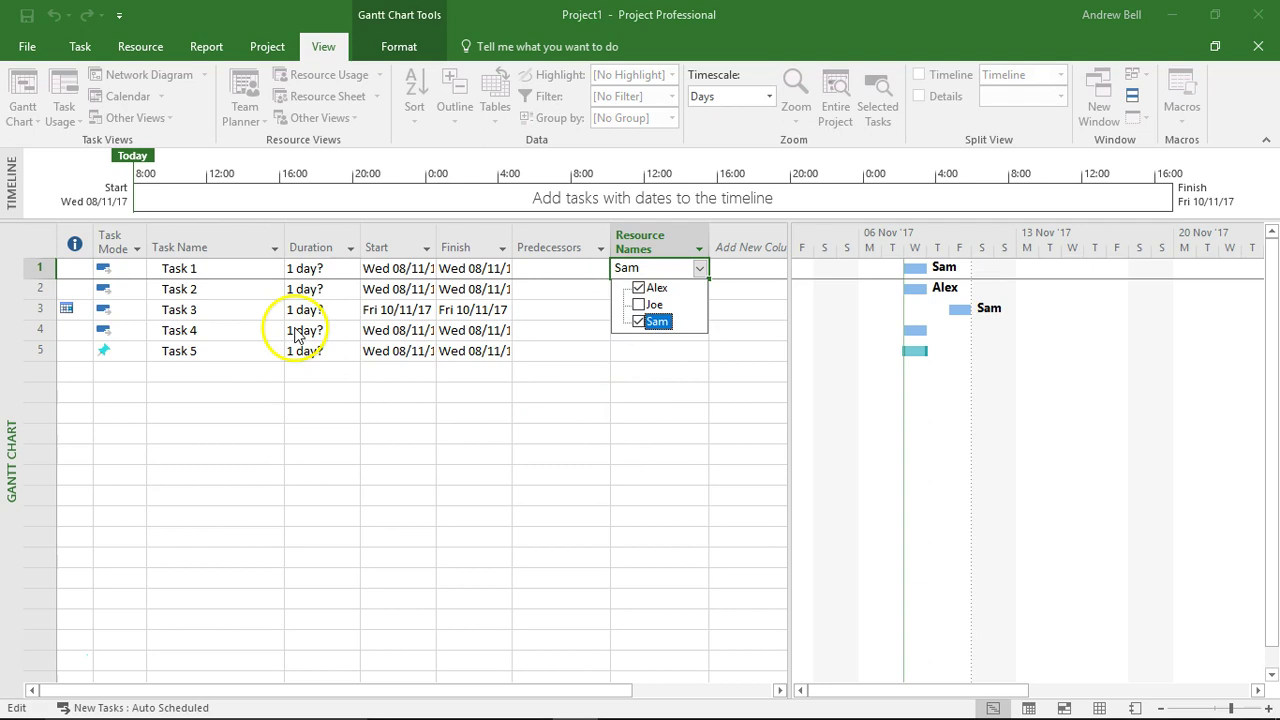
pyautogui.click(389, 350)
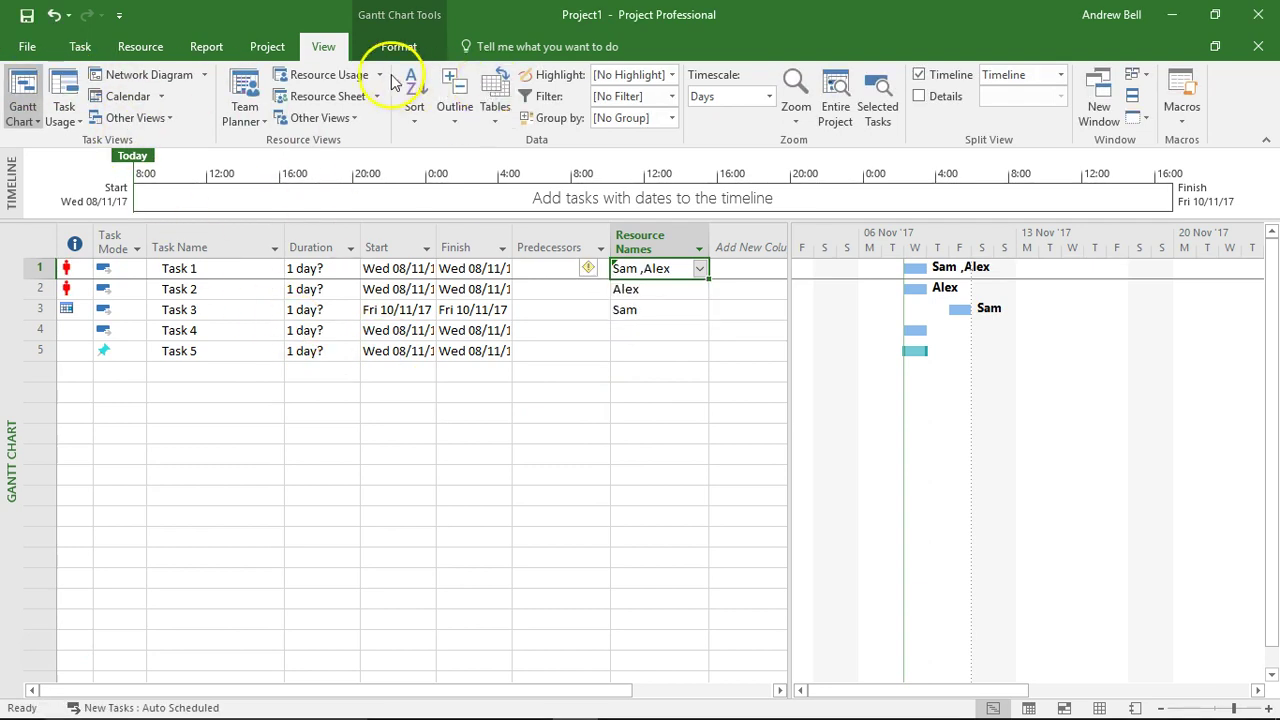
# - In Team Planner, move Alex's part of Task 1 to Monday 13 Nov
pyautogui.click(245, 100)
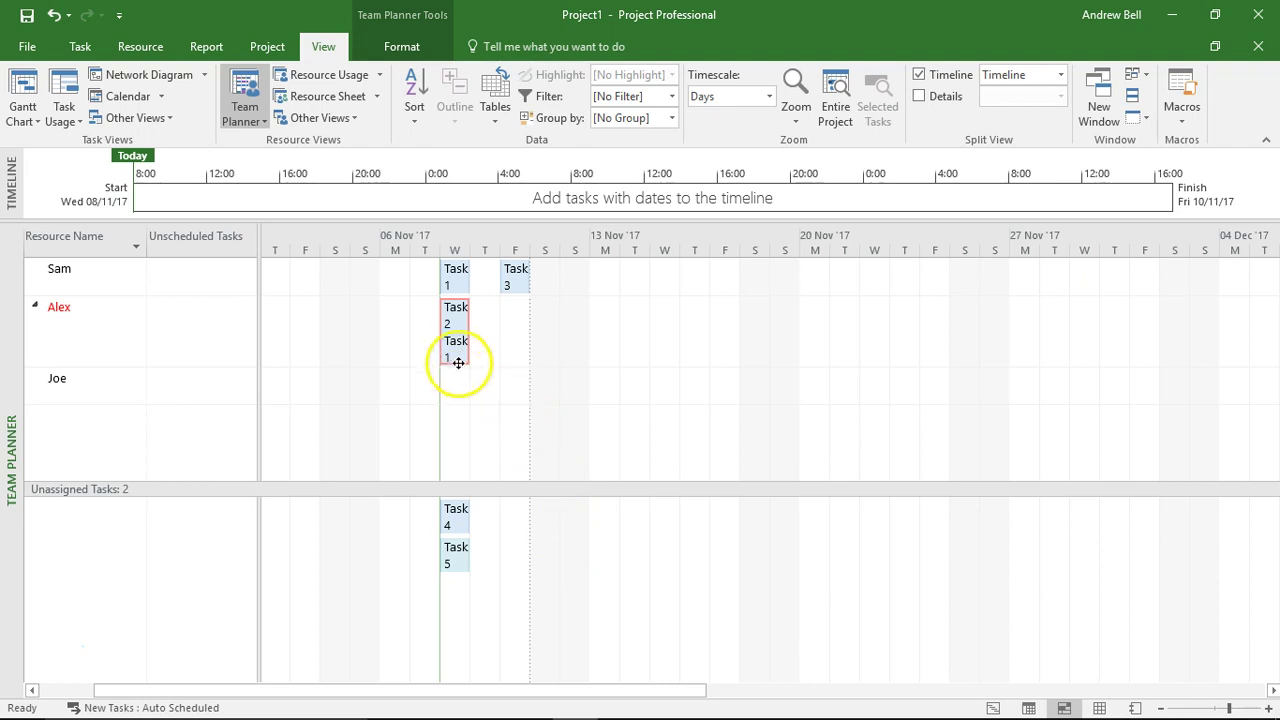
pyautogui.moveTo(452, 352)
pyautogui.moveTo(452, 352); pyautogui.dragTo(477, 356)
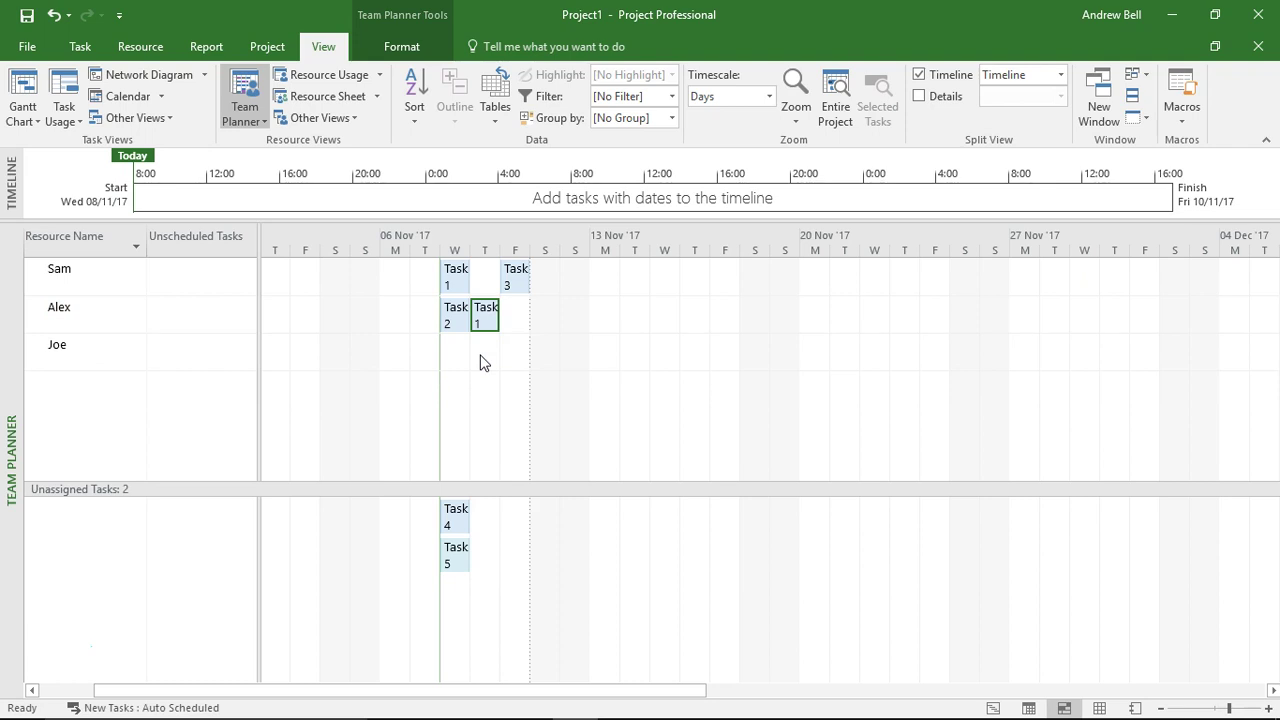
pyautogui.moveTo(478, 323); pyautogui.dragTo(598, 330)
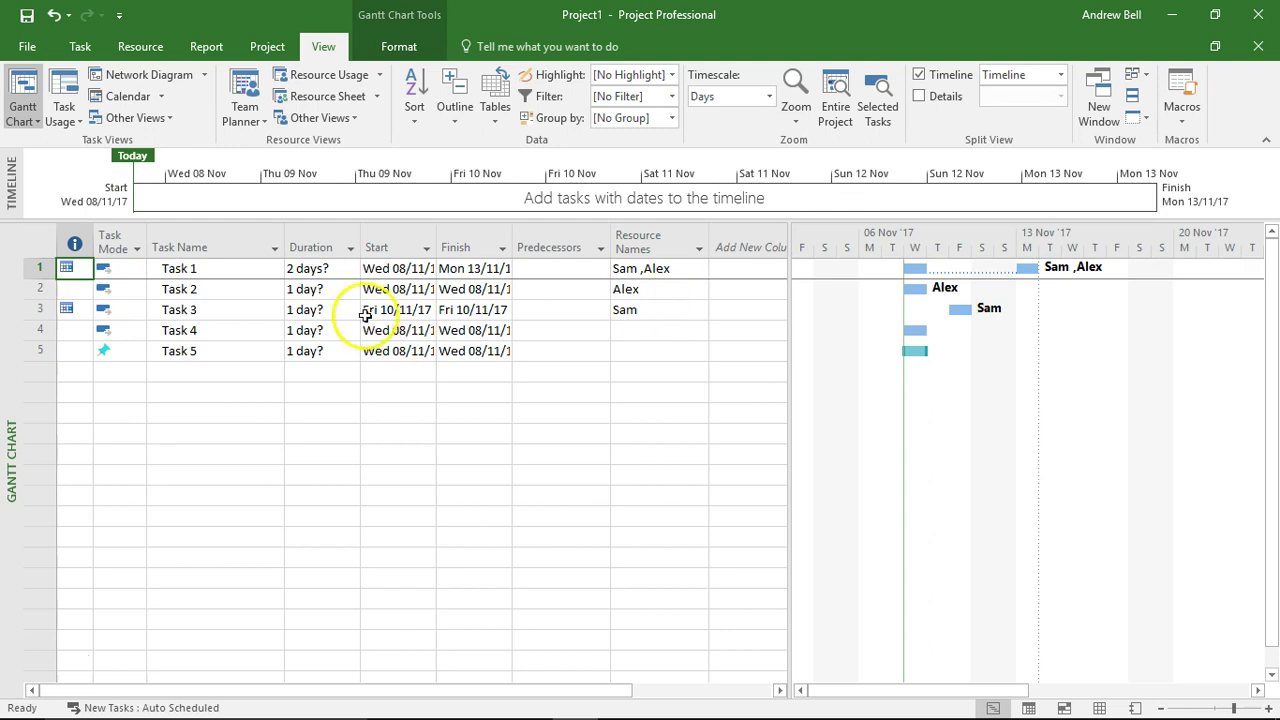
# - Open Resource Usage and inspect Sam's Task 1 assignment details without changing them
pyautogui.click(314, 78)
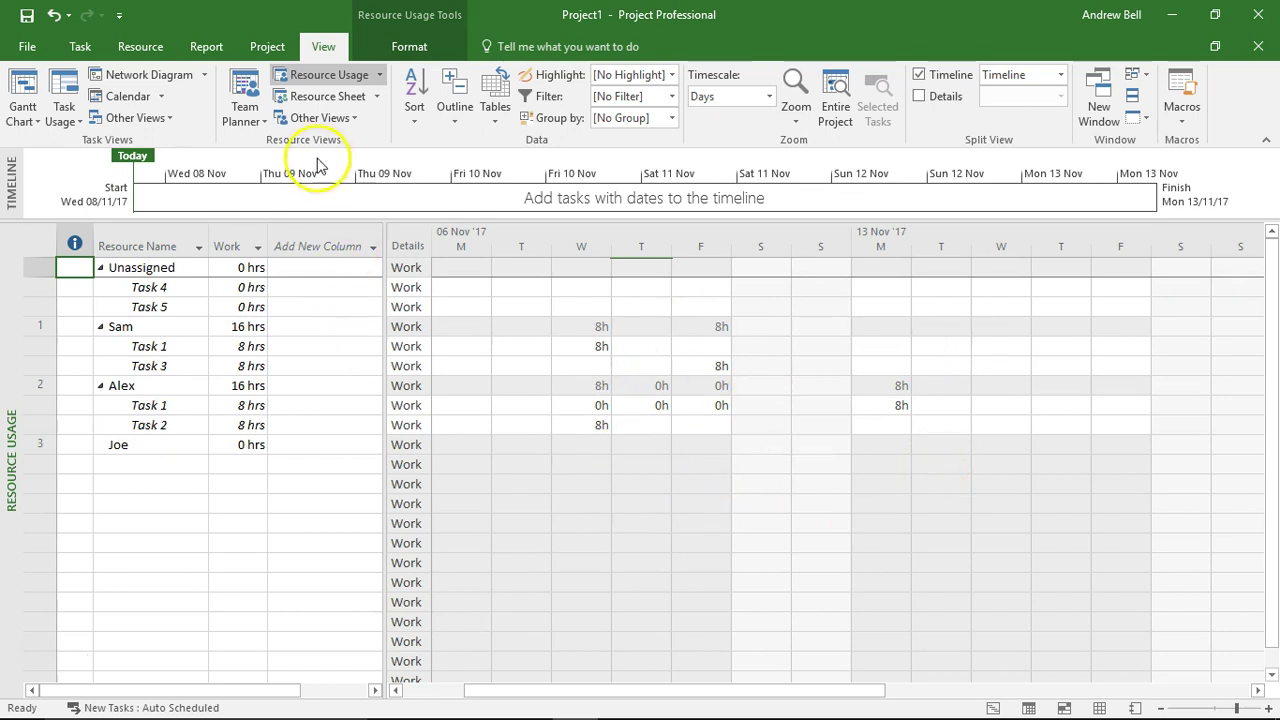
pyautogui.click(172, 346)
pyautogui.doubleClick(172, 346)
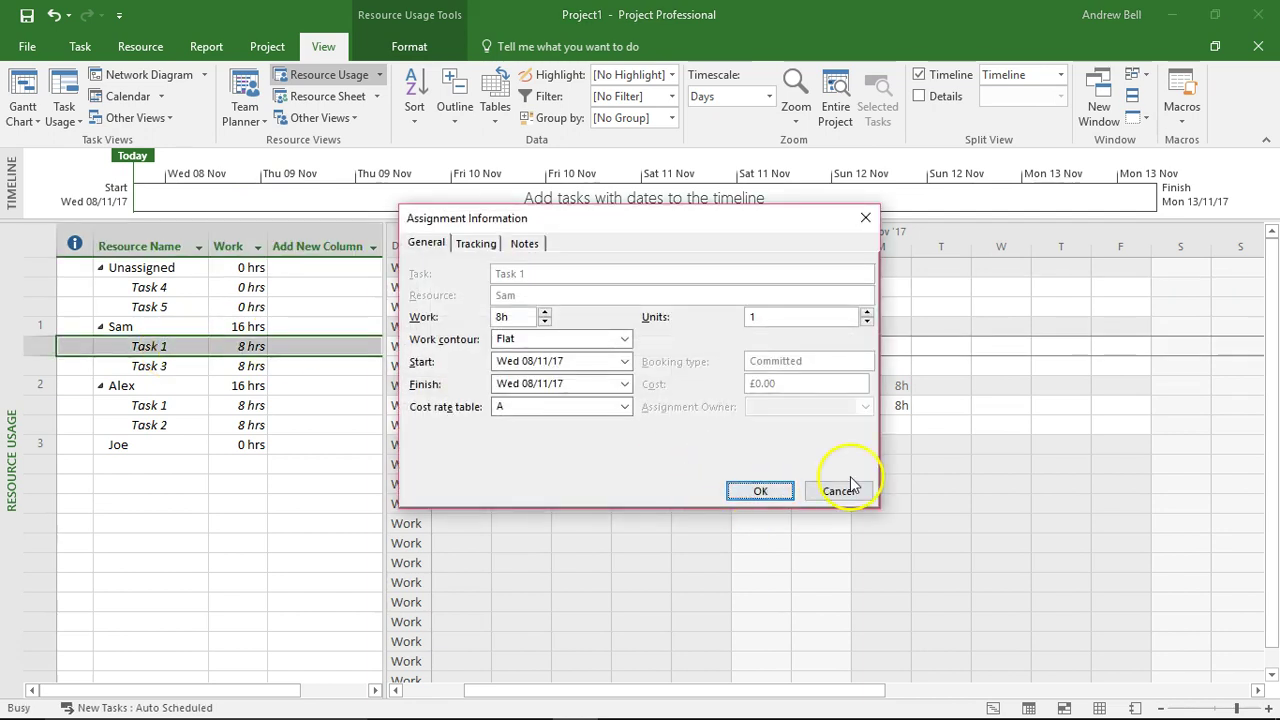
pyautogui.click(838, 491)
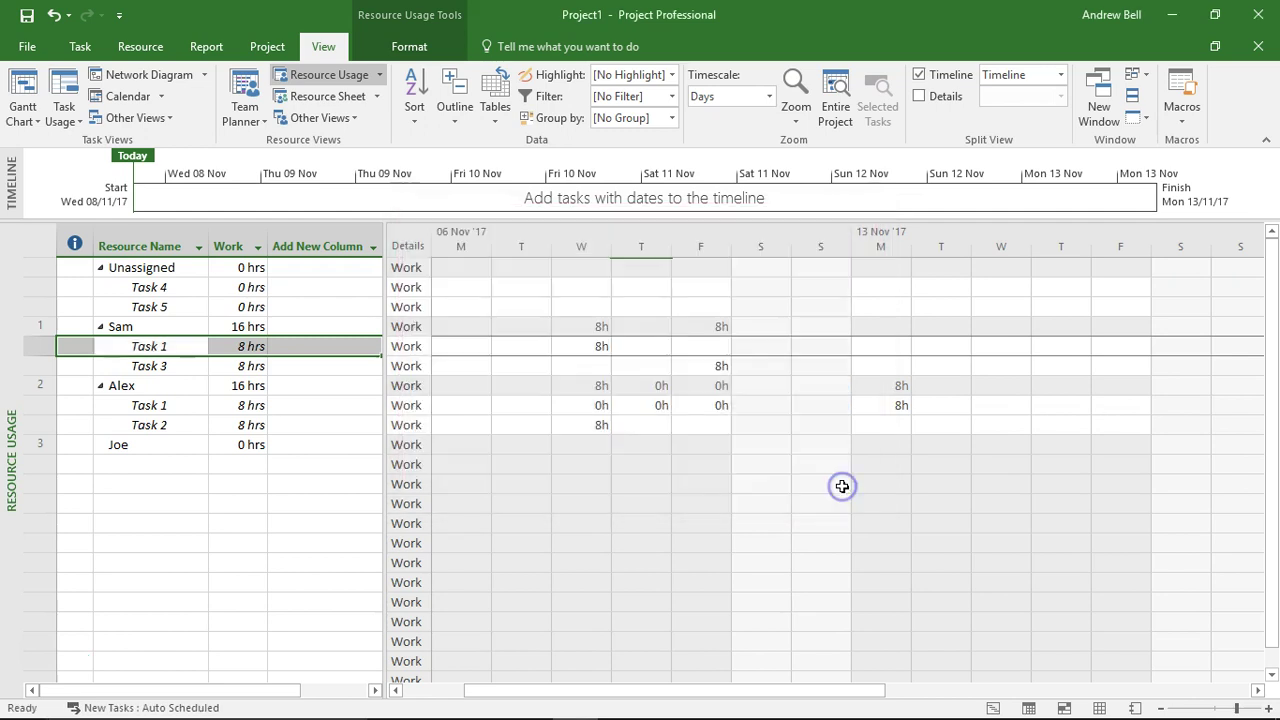
# - Return to Team Planner and view Alex's resource details without making changes
pyautogui.click(255, 102)
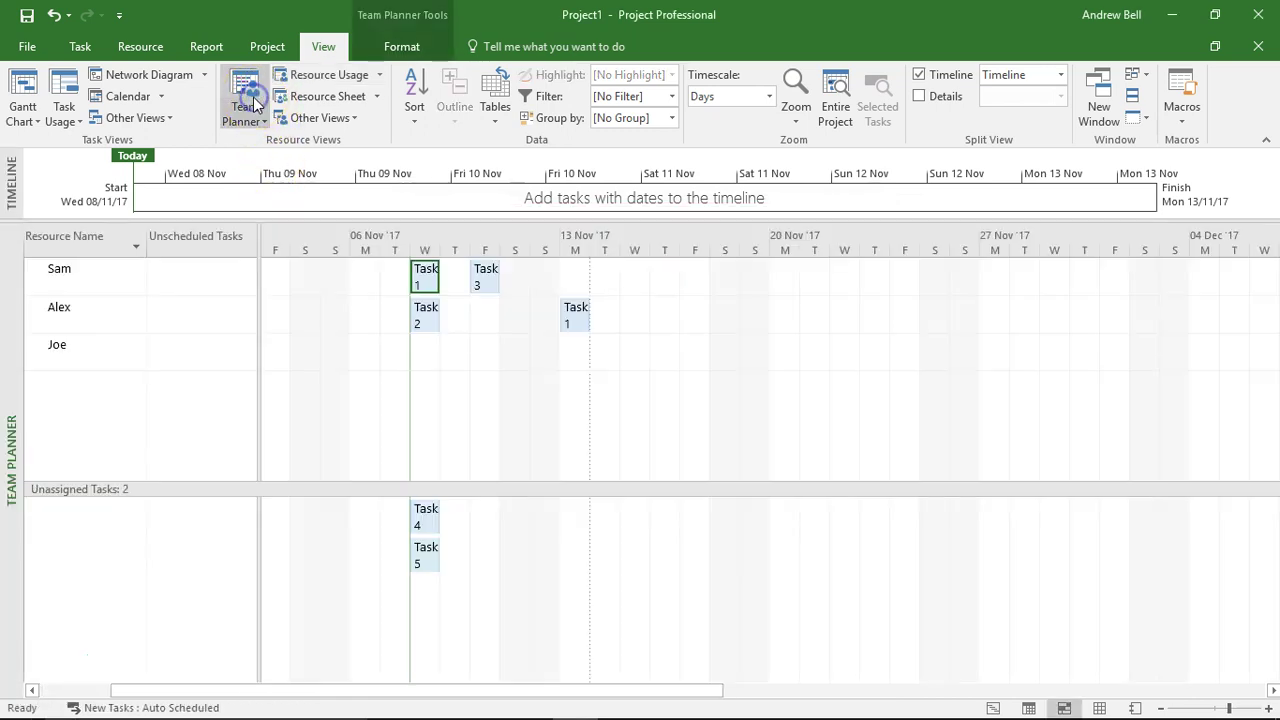
pyautogui.doubleClick(106, 308)
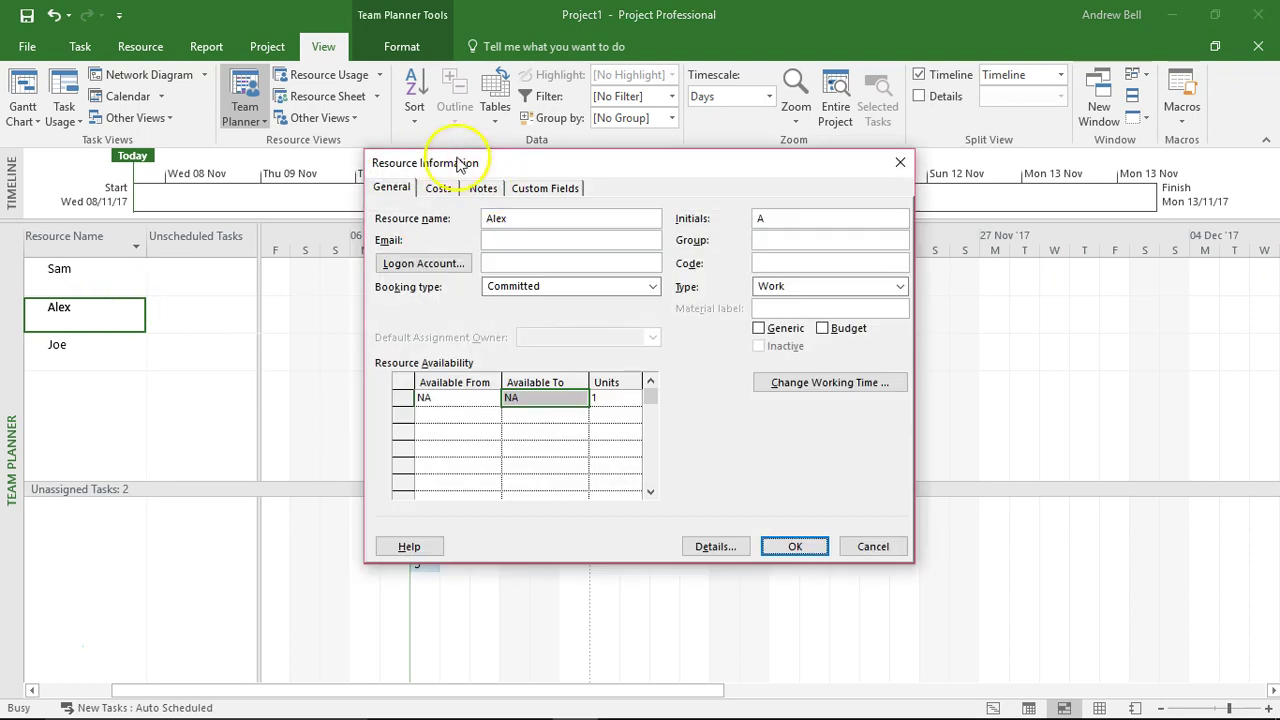
pyautogui.click(866, 546)
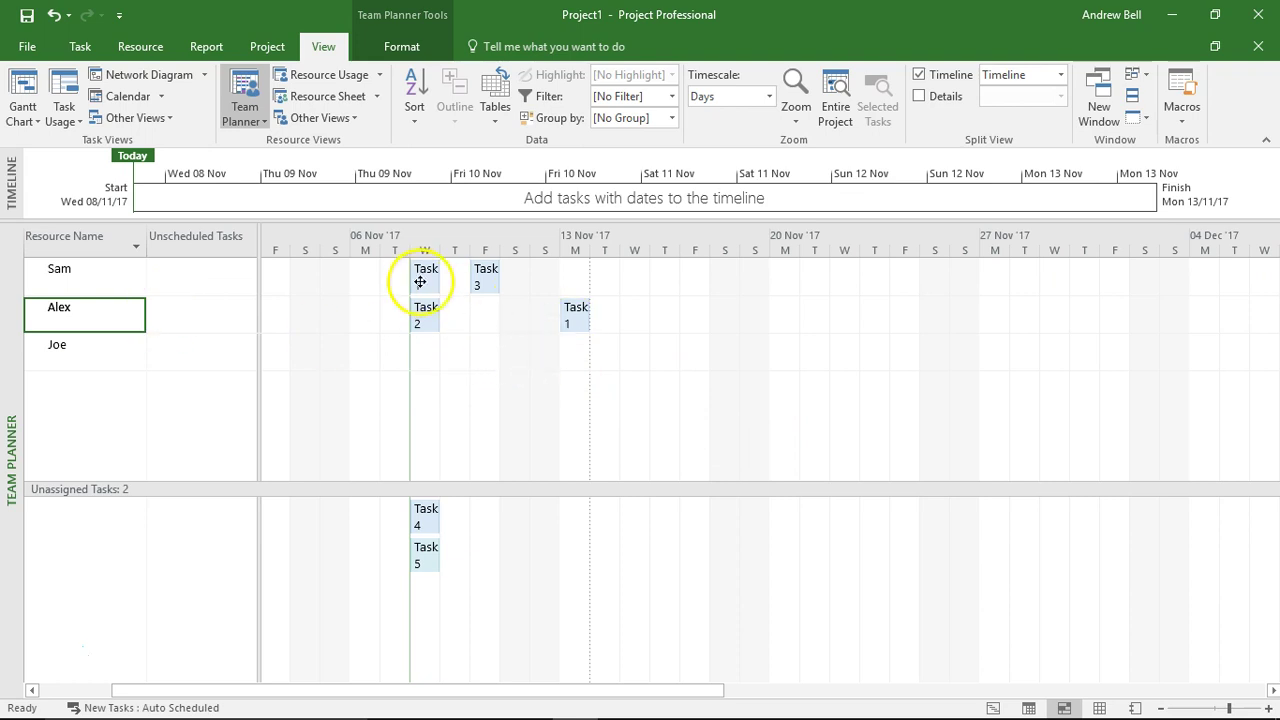
# - Inspect the Task Information for Task 1 and Task 3, cancelling each dialog
pyautogui.moveTo(421, 277); pyautogui.dragTo(580, 321)
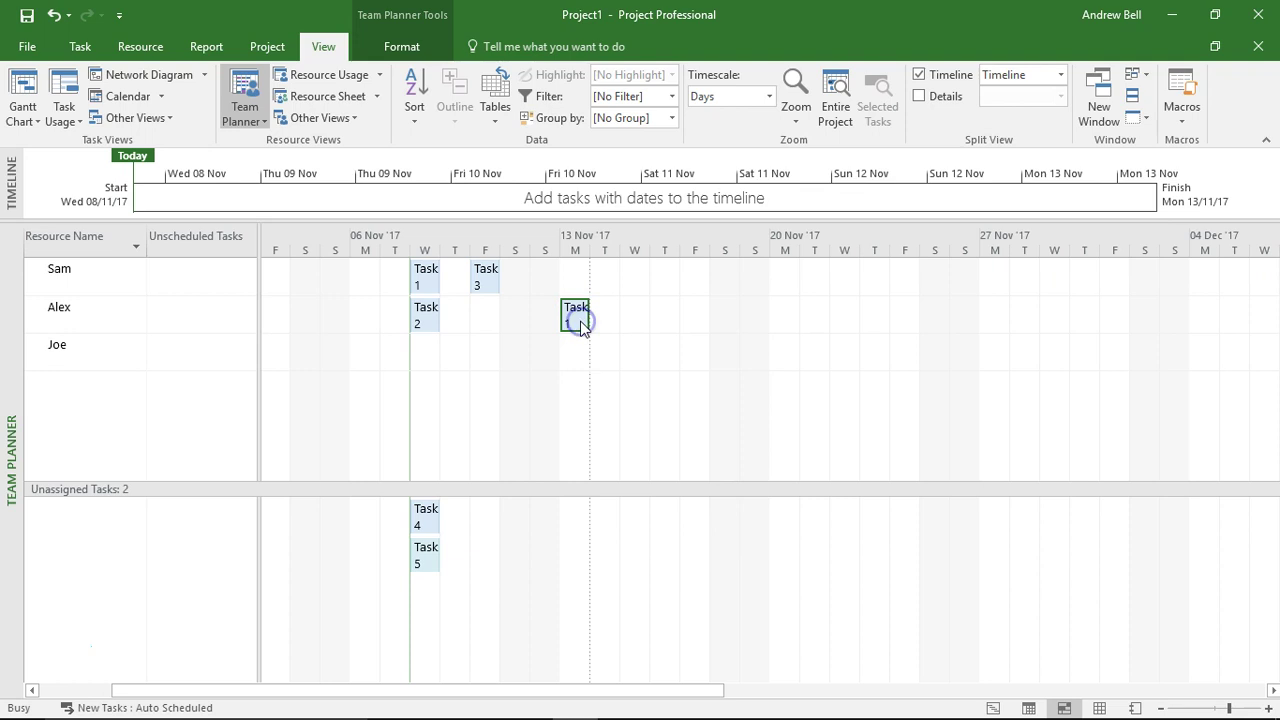
pyautogui.doubleClick(580, 321)
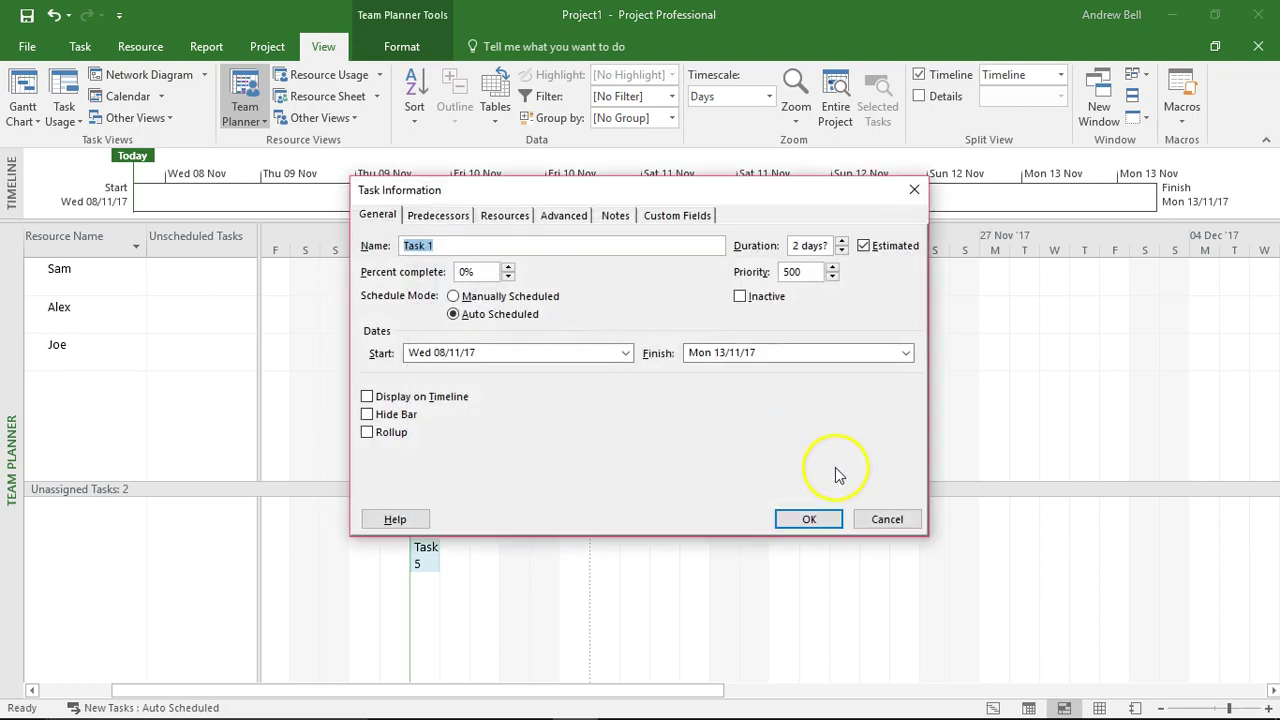
pyautogui.click(880, 520)
pyautogui.doubleClick(487, 274)
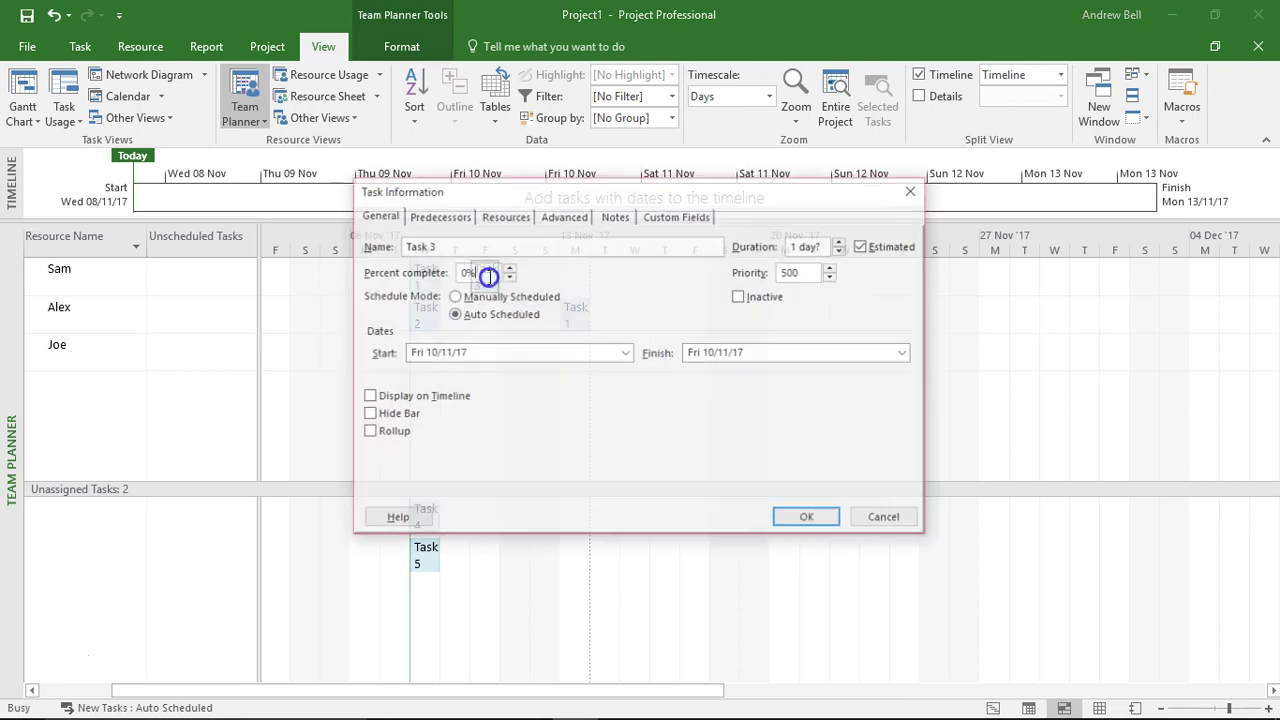
pyautogui.click(878, 516)
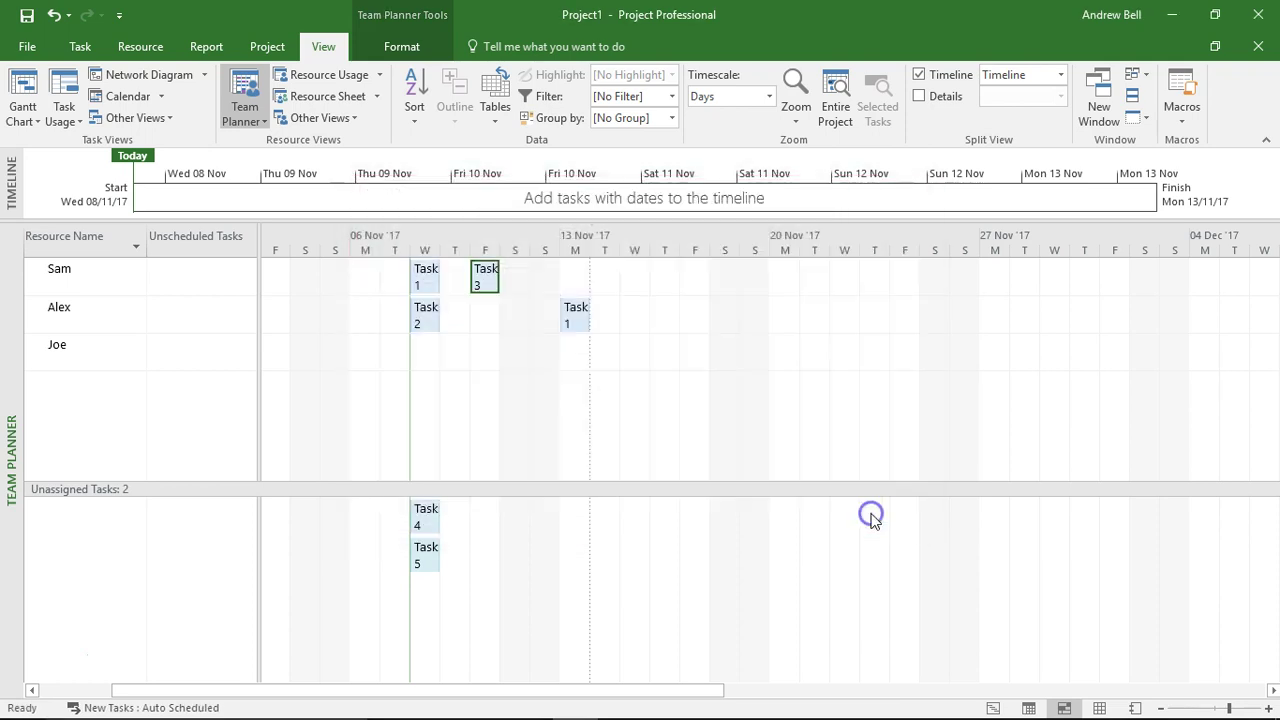
# - Back in Team Planner, place Tasks 4 and 5 in Alex's row on Tue 14 and Wed 15 Nov
pyautogui.click(26, 90)
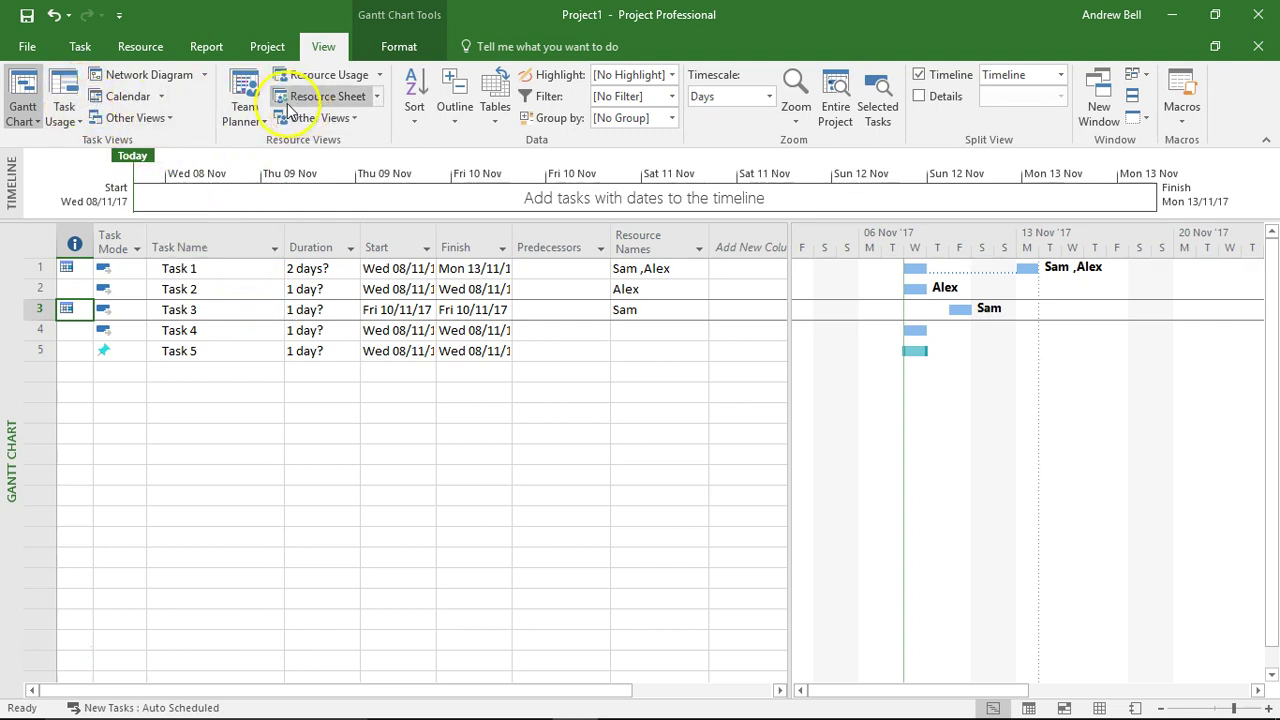
pyautogui.click(245, 105)
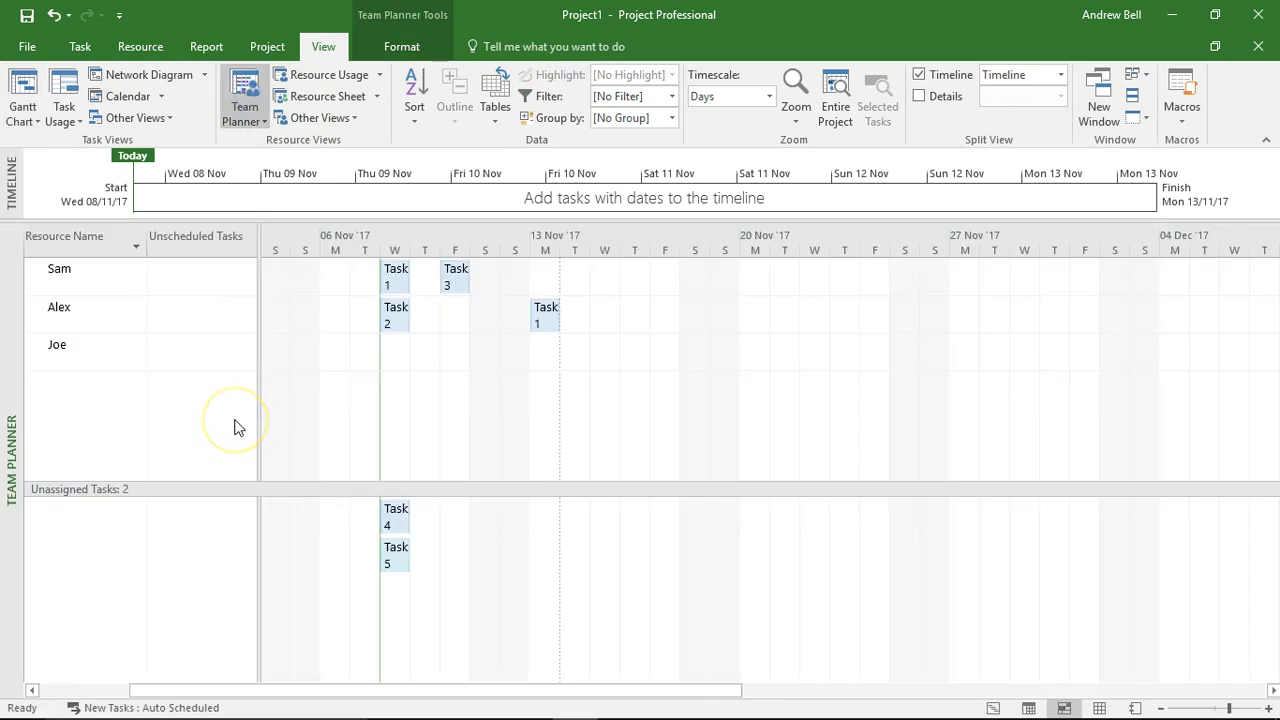
pyautogui.moveTo(394, 512); pyautogui.dragTo(590, 400)
pyautogui.moveTo(394, 518); pyautogui.dragTo(575, 314)
pyautogui.moveTo(394, 511); pyautogui.dragTo(604, 312)
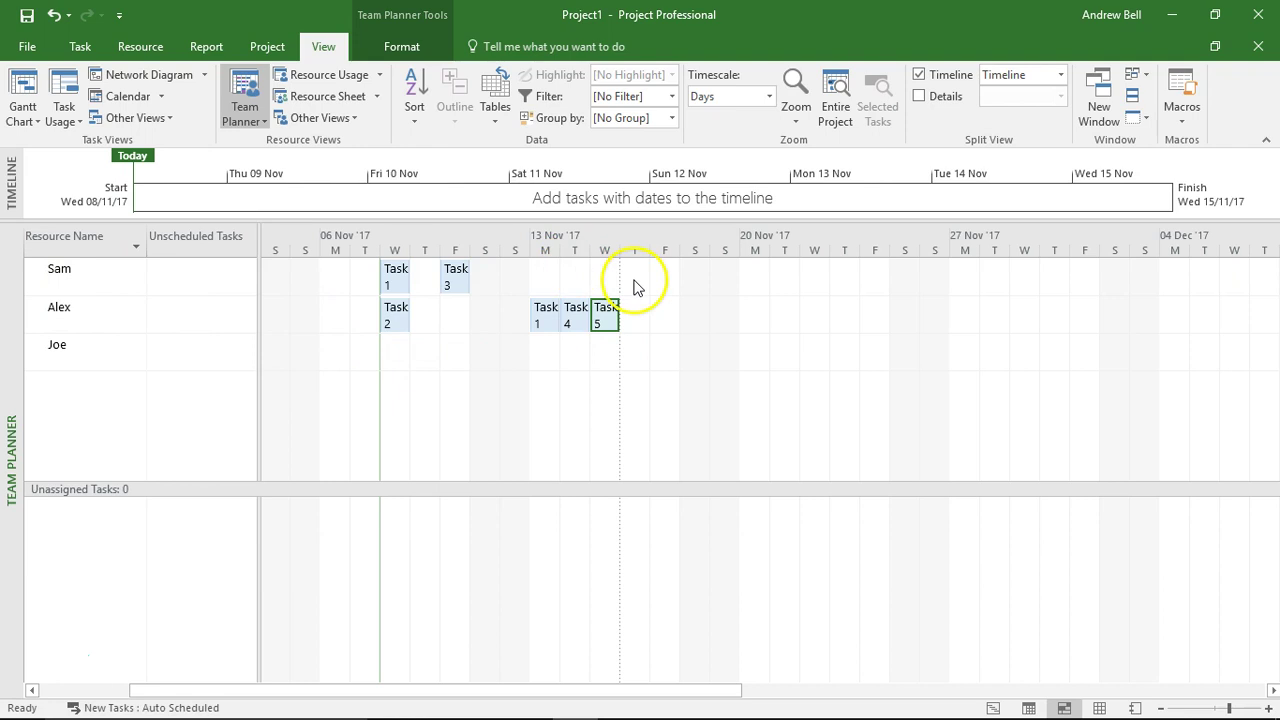
# - Show the Gantt Chart to confirm Alex holds Tasks 2, 4 and 5, with Task 5 on Wed 15/11/17
pyautogui.click(23, 88)
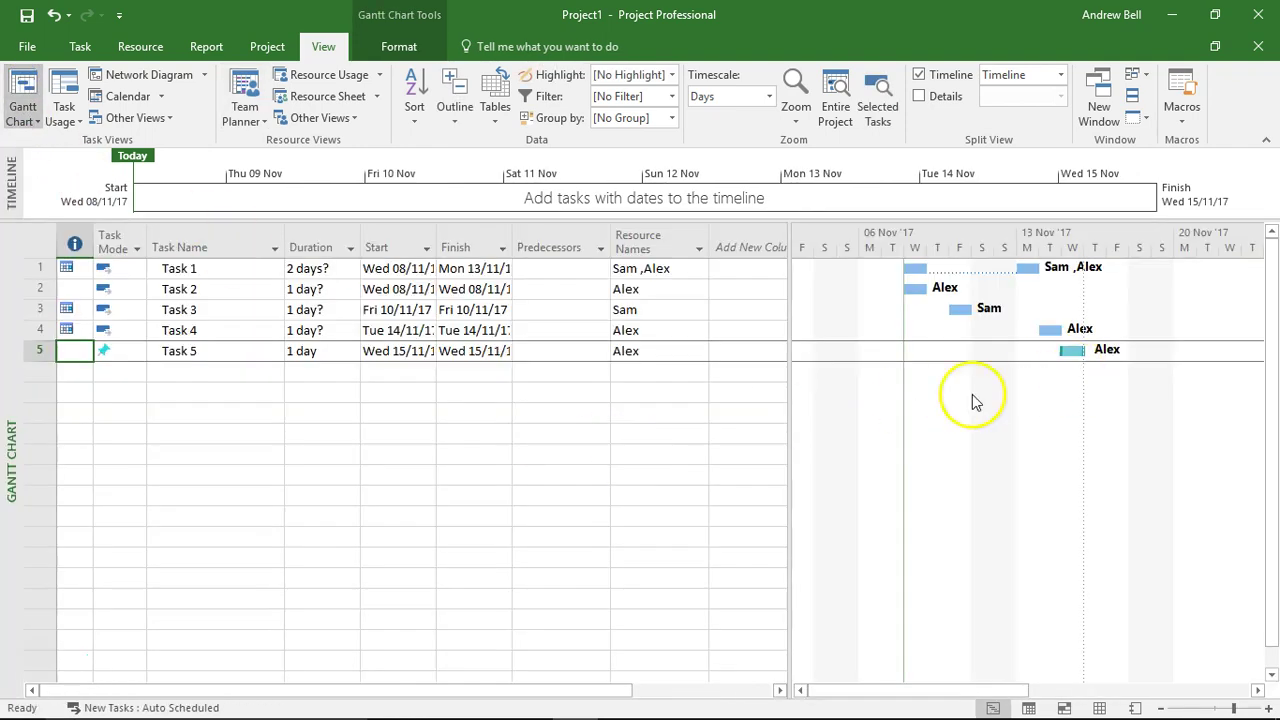